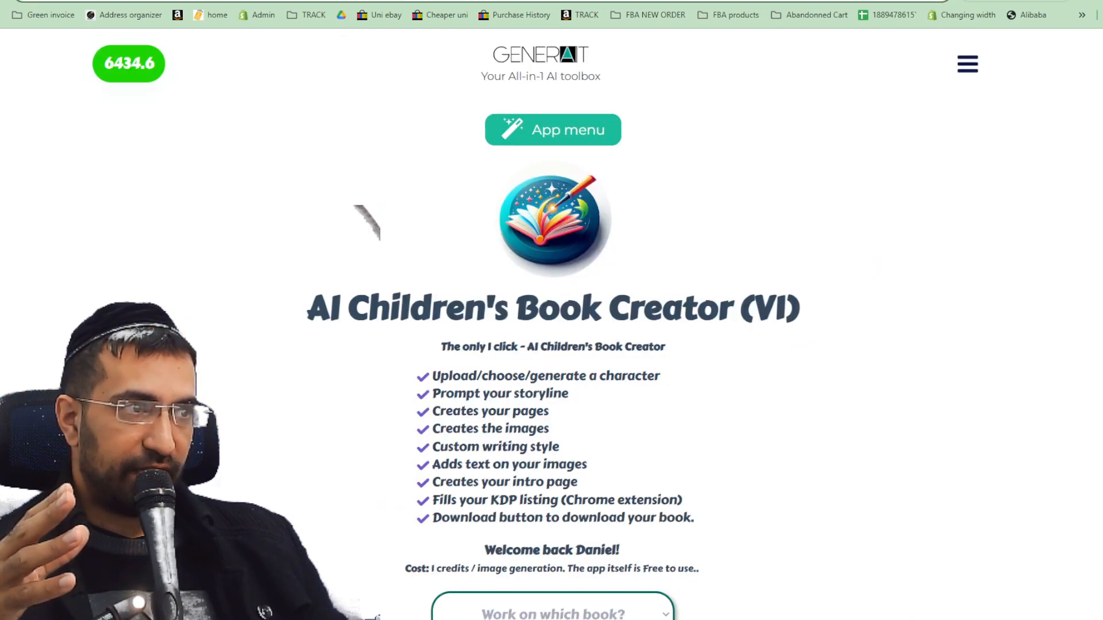
- Compare the headings of the AI Children's Book Creator (VI) and AI Comic Book Maker pages
drag(364, 318, 623, 313)
click(608, 312)
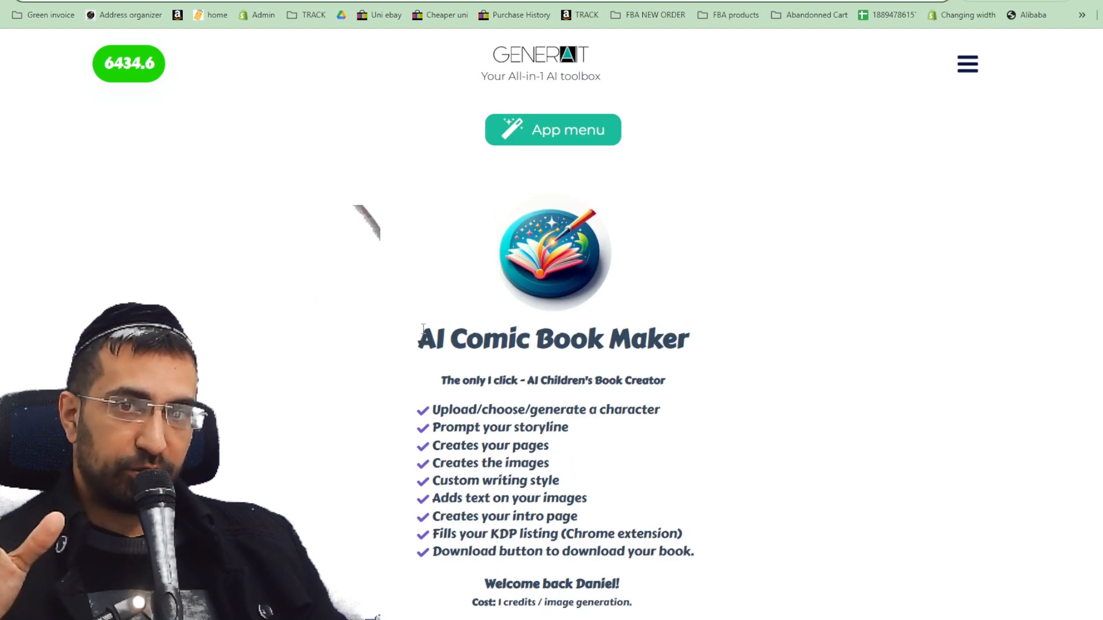
drag(423, 328, 715, 364)
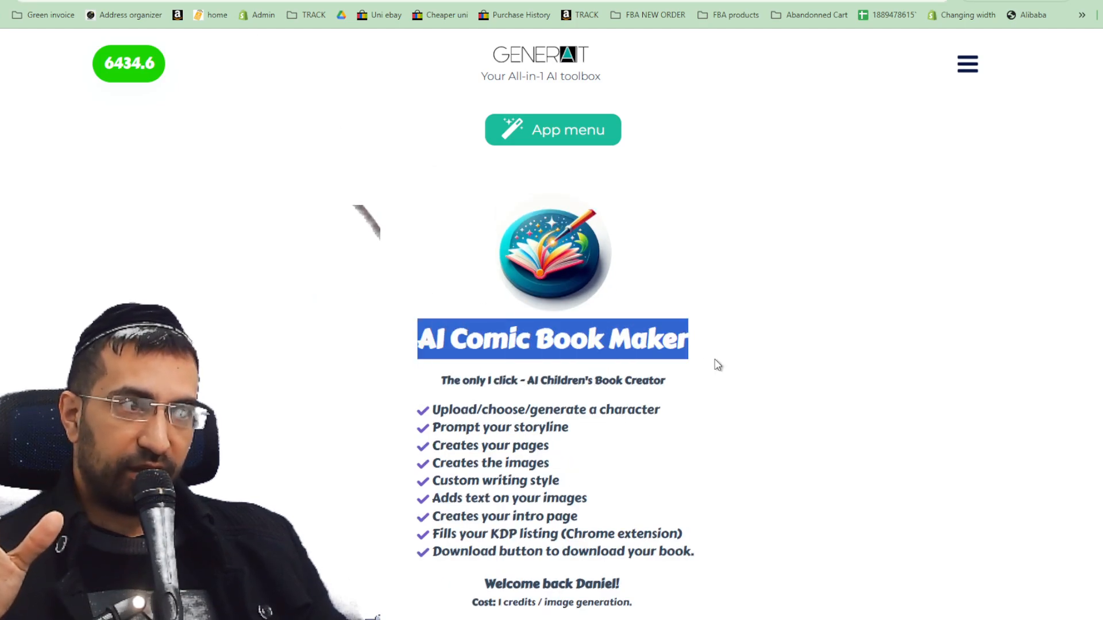
click(715, 364)
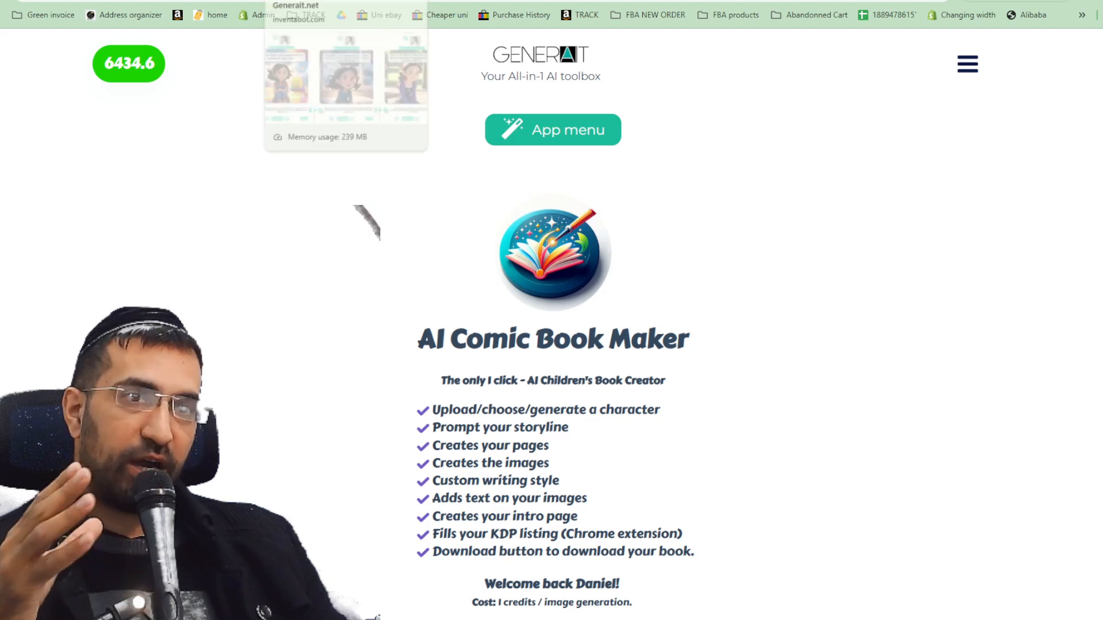
- Compare the illustrated pages of the book about Anna's tantrums with those of the white rabbit book
click(333, 2)
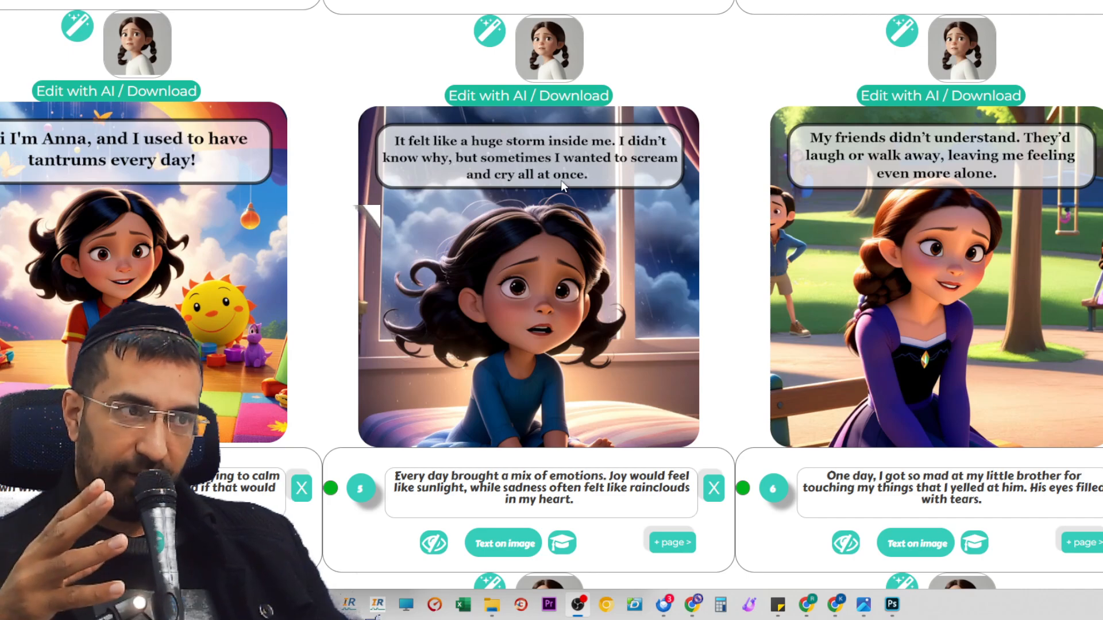
key(alt+Tab)
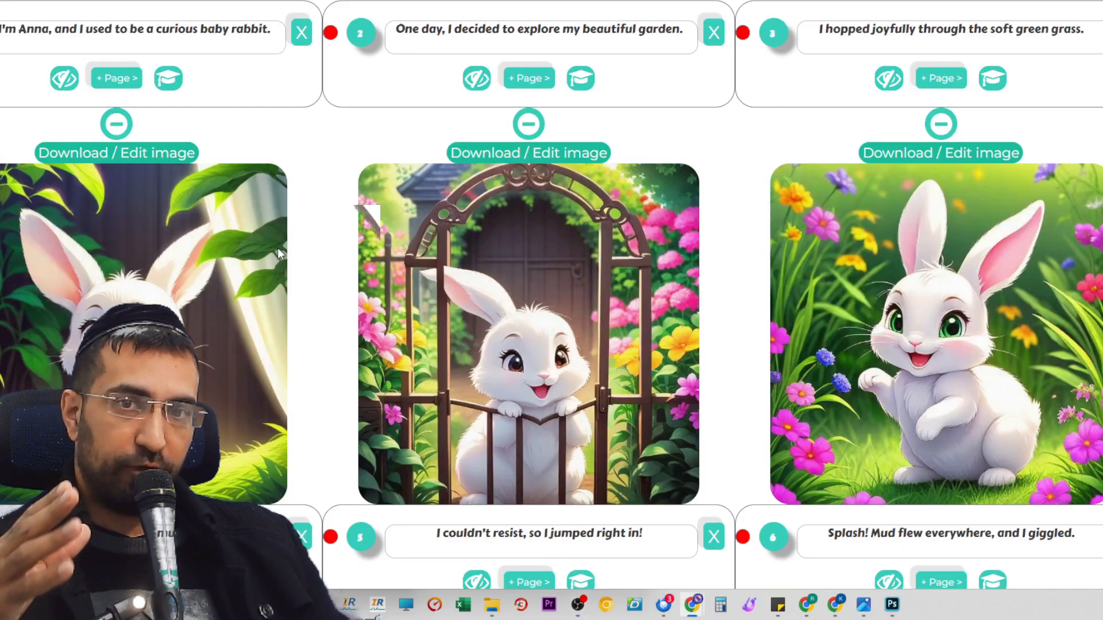
scroll(480, 237, down, 5)
scroll(480, 243, up, 4)
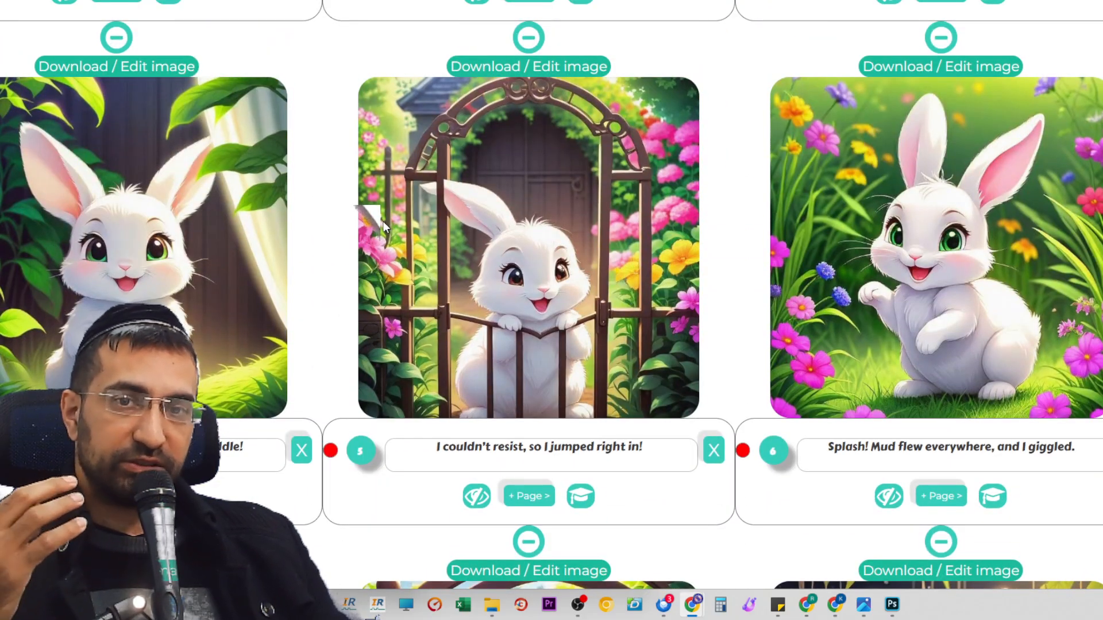
key(alt+Tab)
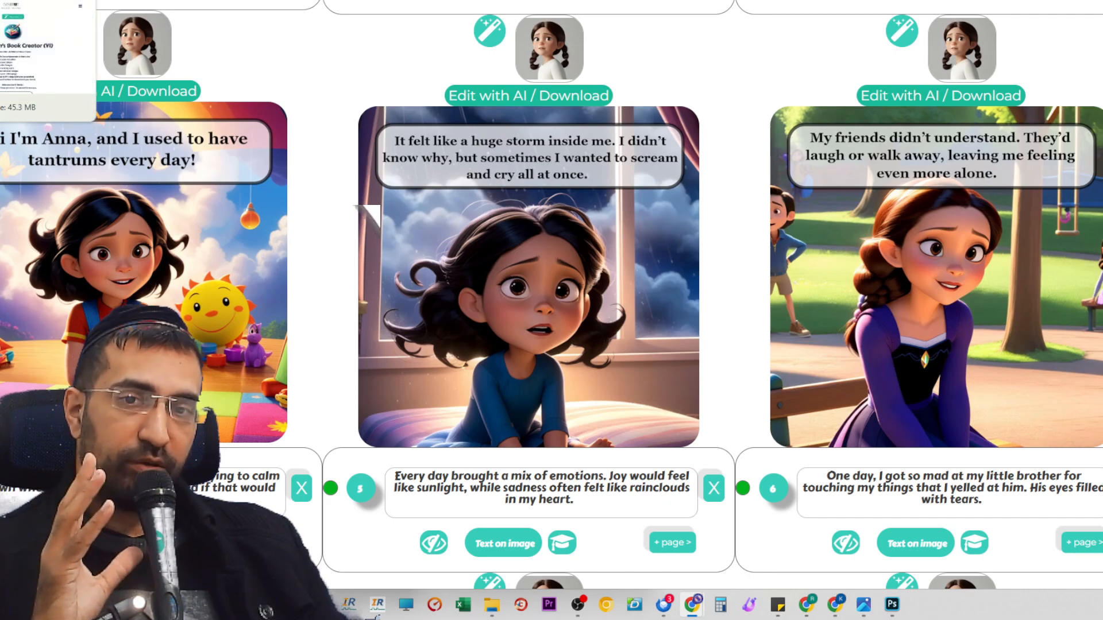
- Review the feature list and illustration style choices of the AI Comic Book Maker
click(86, 3)
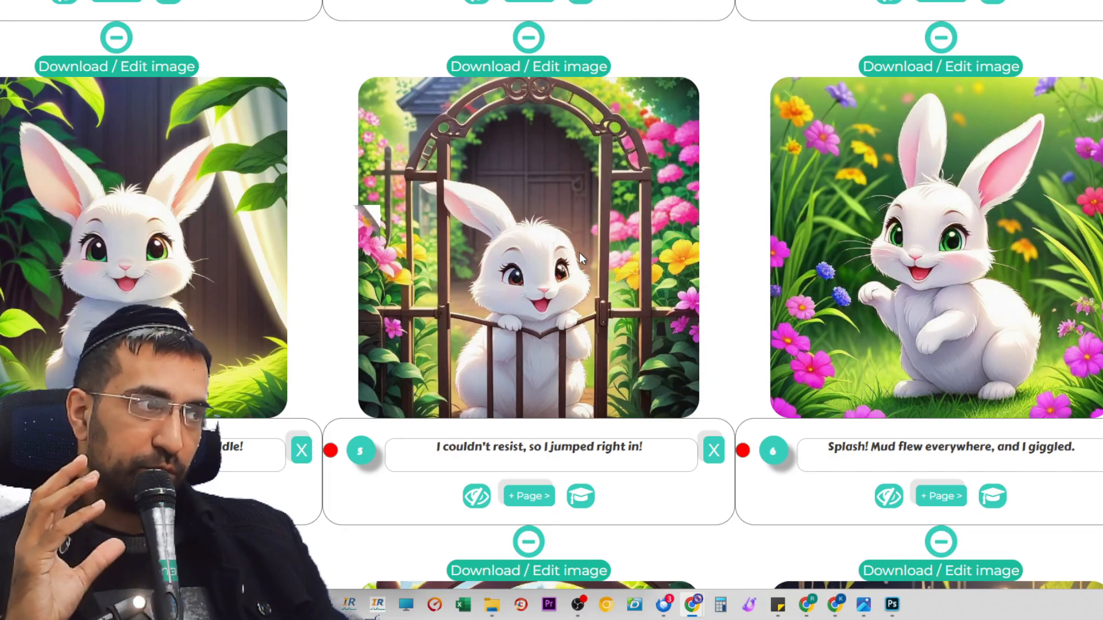
scroll(506, 258, up, 20)
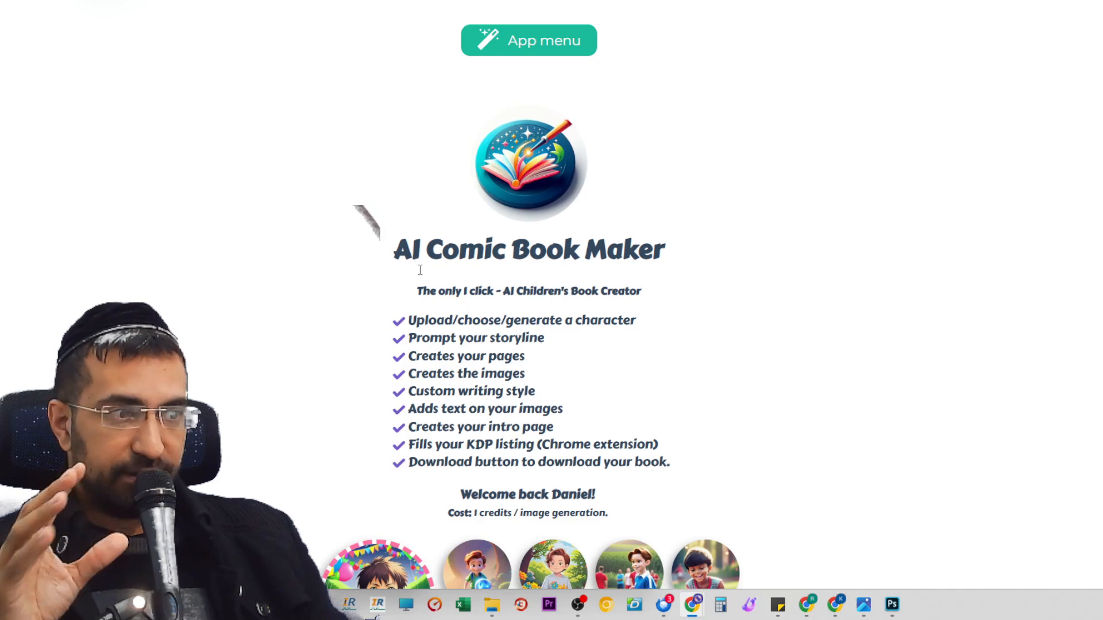
scroll(421, 272, down, 2)
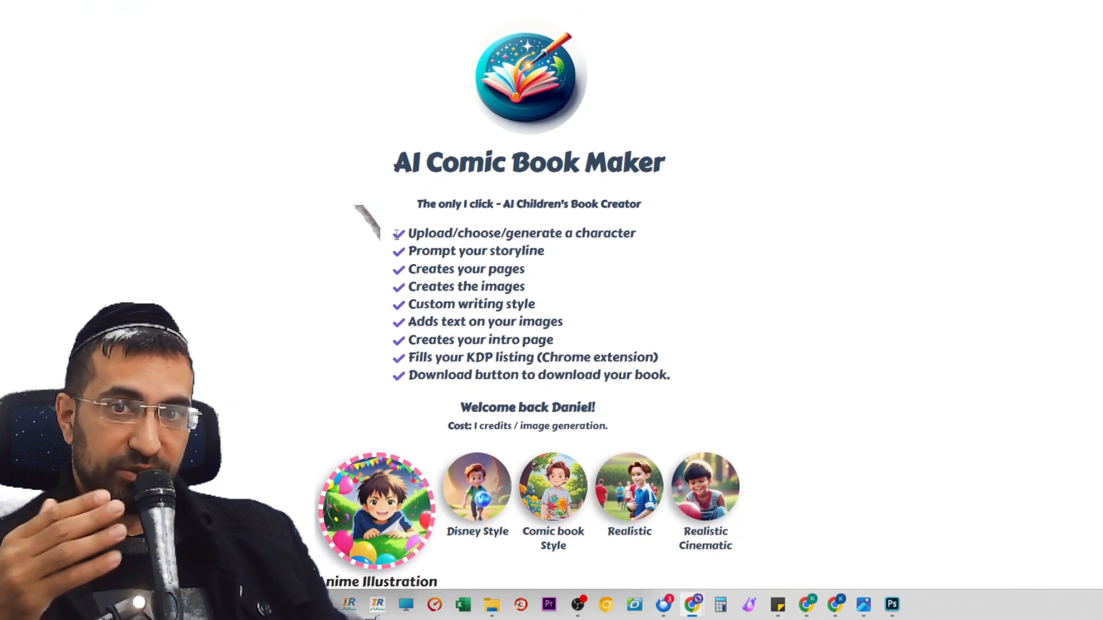
scroll(414, 247, up, 3)
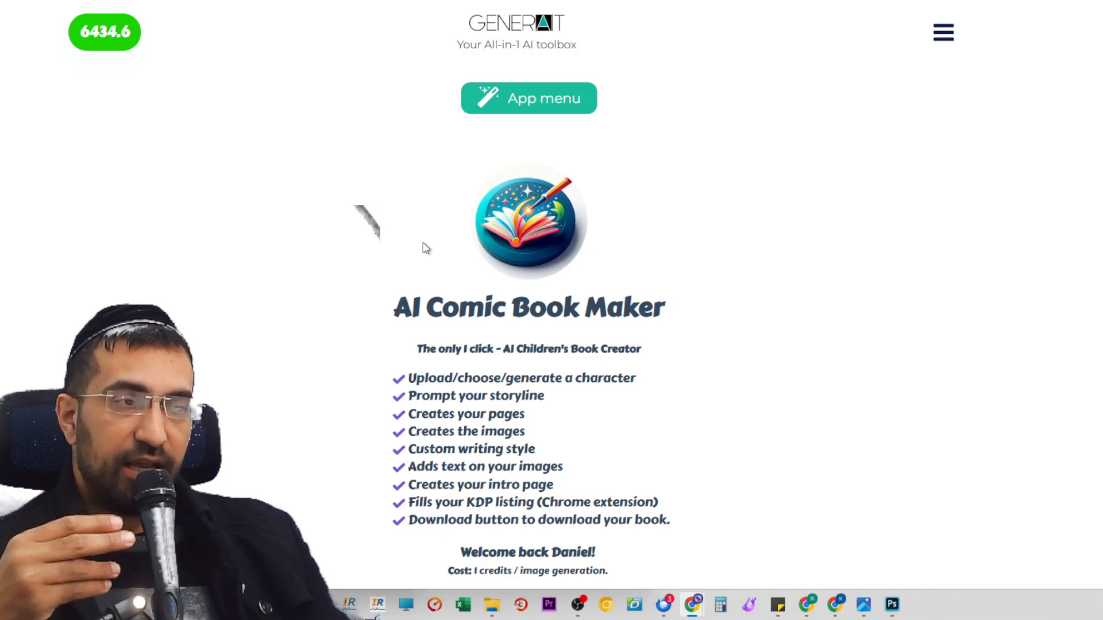
- Show the book creation tools in the Book category of the app list
click(517, 106)
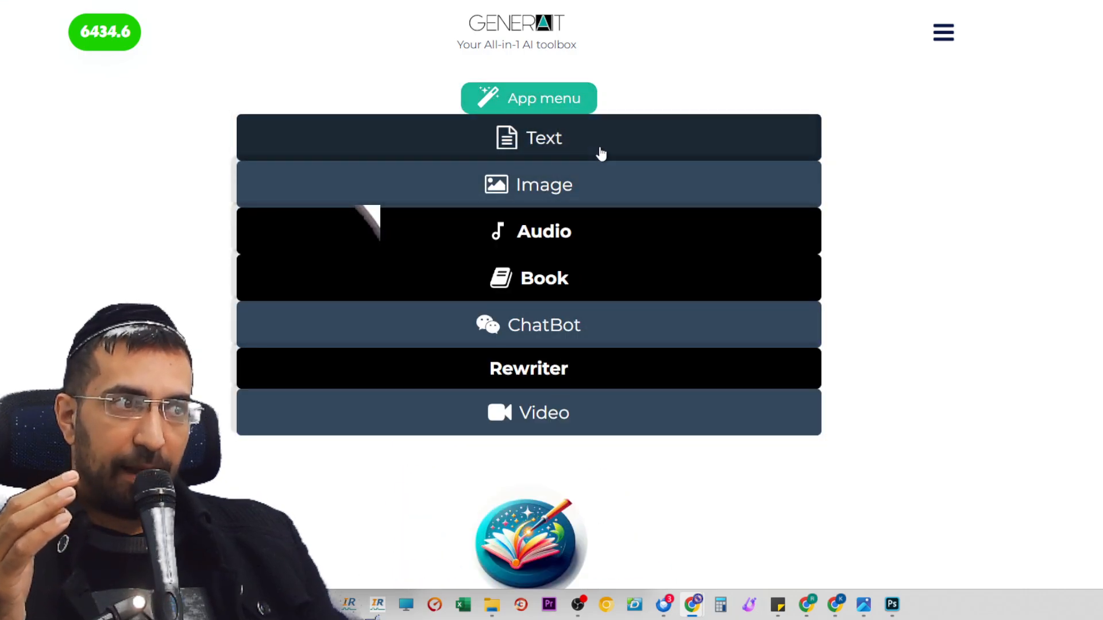
click(547, 292)
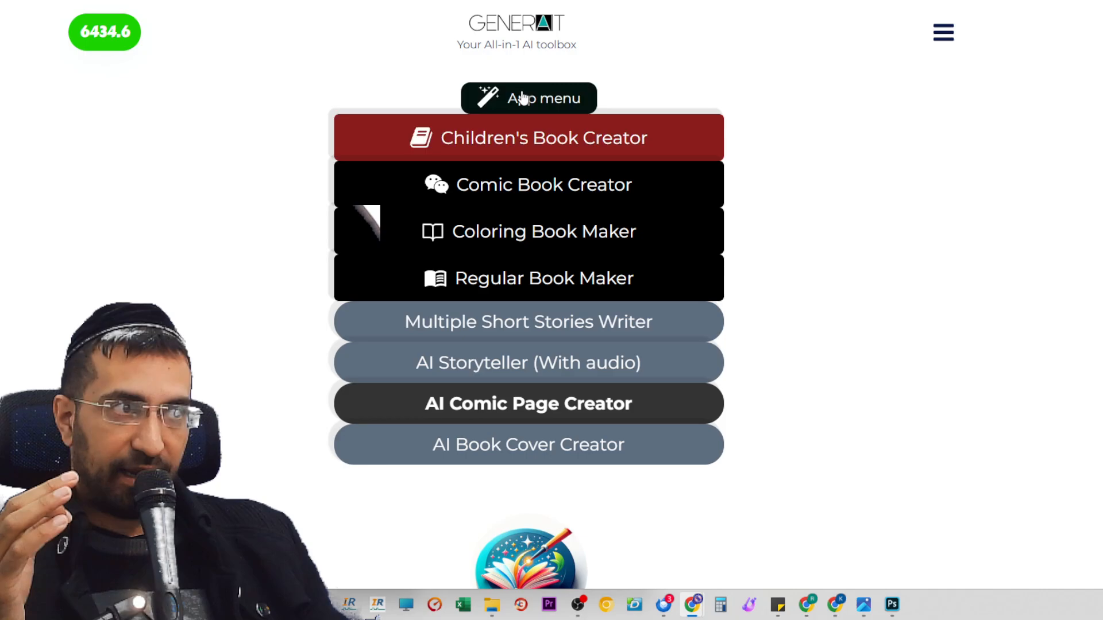
click(523, 99)
click(523, 99)
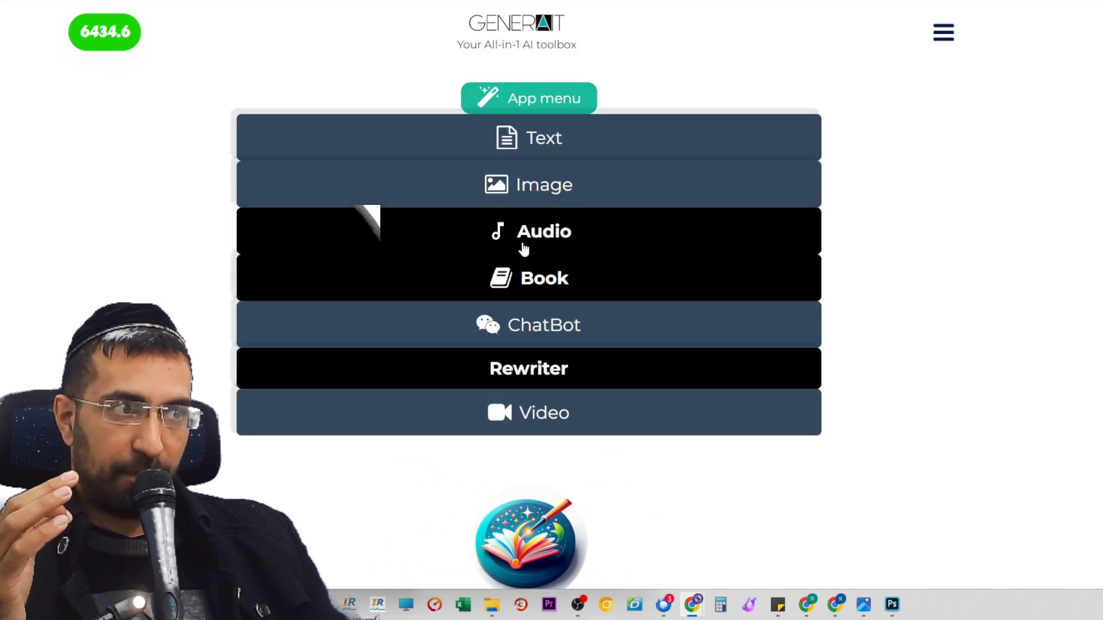
click(525, 287)
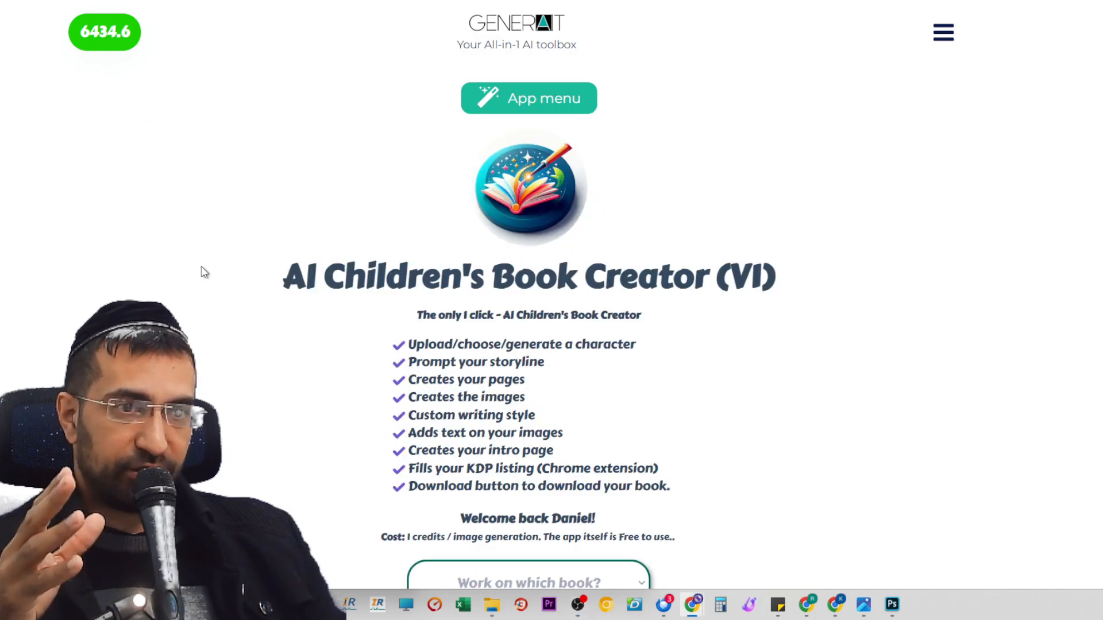
- Look over the AI Children's Book Creator (VI) start page and the illustrated pages of the I Used To Have Tantrums book
scroll(202, 272, down, 5)
scroll(202, 272, up, 5)
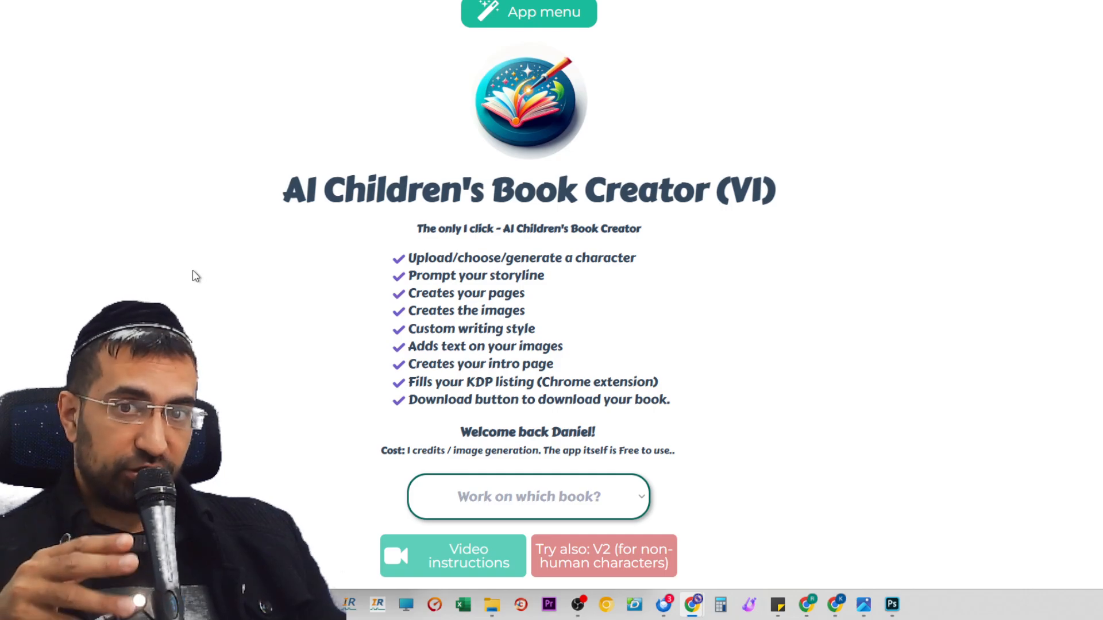
scroll(194, 276, down, 5)
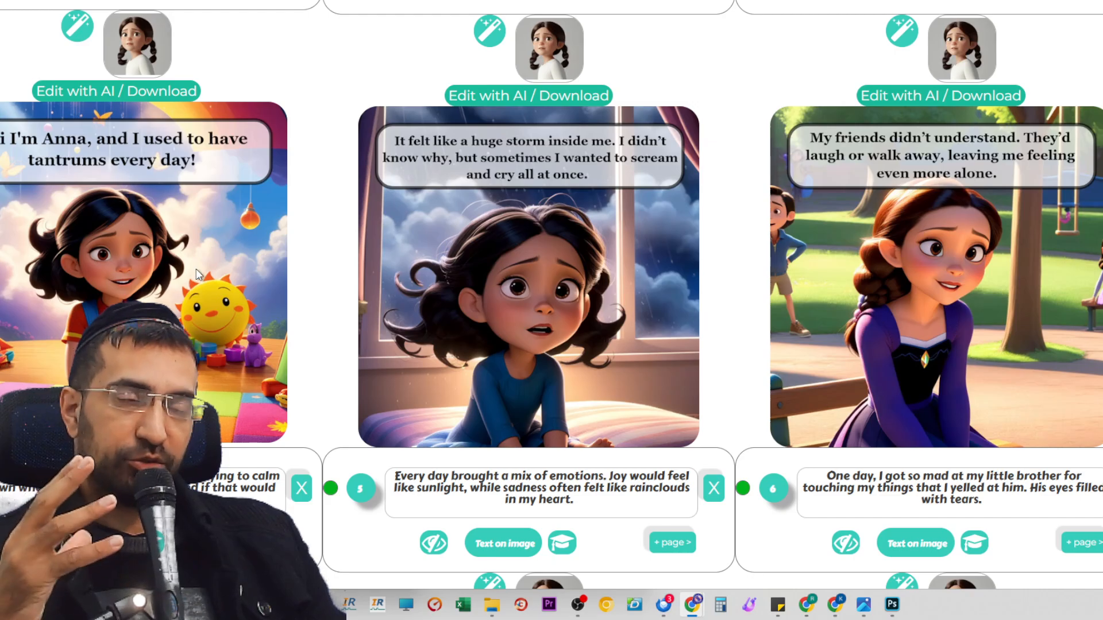
scroll(253, 239, down, 7)
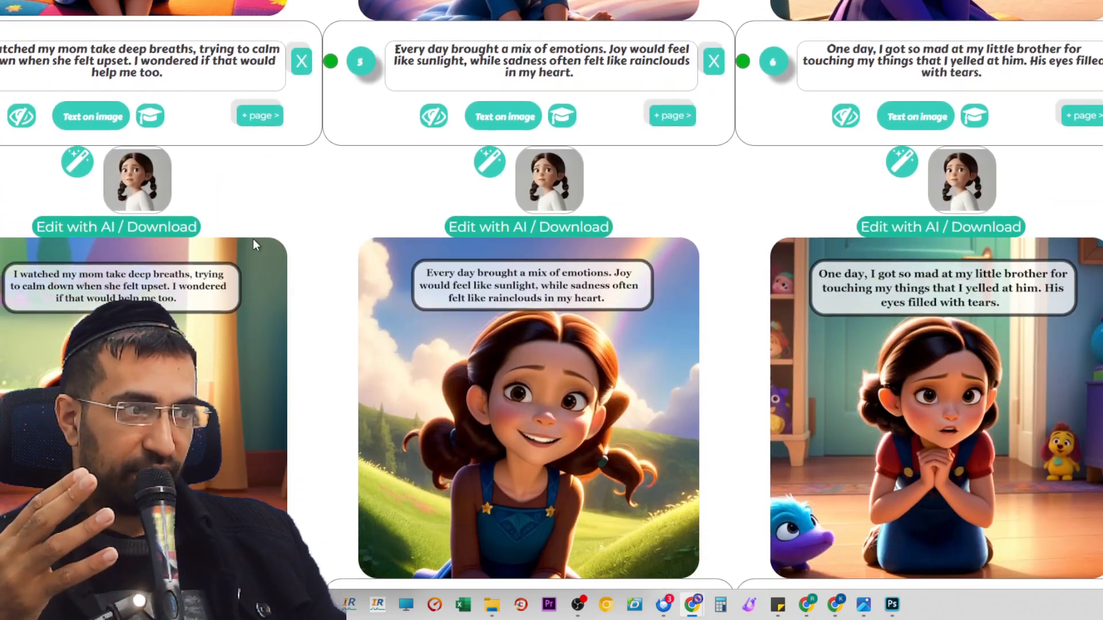
scroll(307, 333, up, 15)
scroll(312, 341, up, 10)
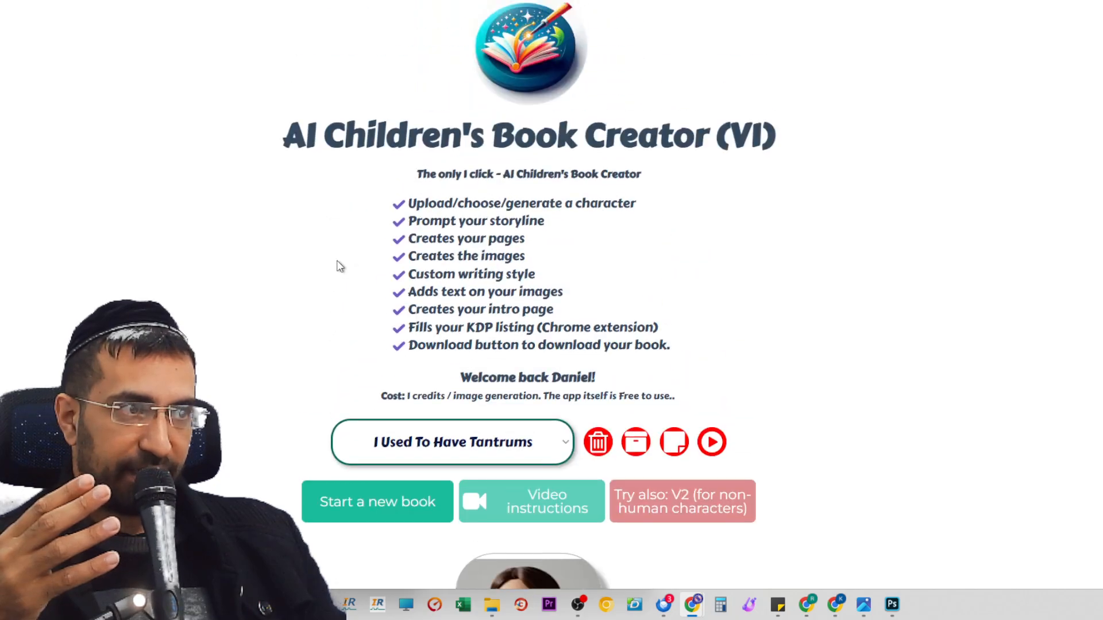
- Open the image chooser for the main character photo of I Used To Have Tantrums and close it without selecting a file
scroll(337, 266, down, 10)
scroll(340, 202, down, 1)
scroll(616, 224, up, 3)
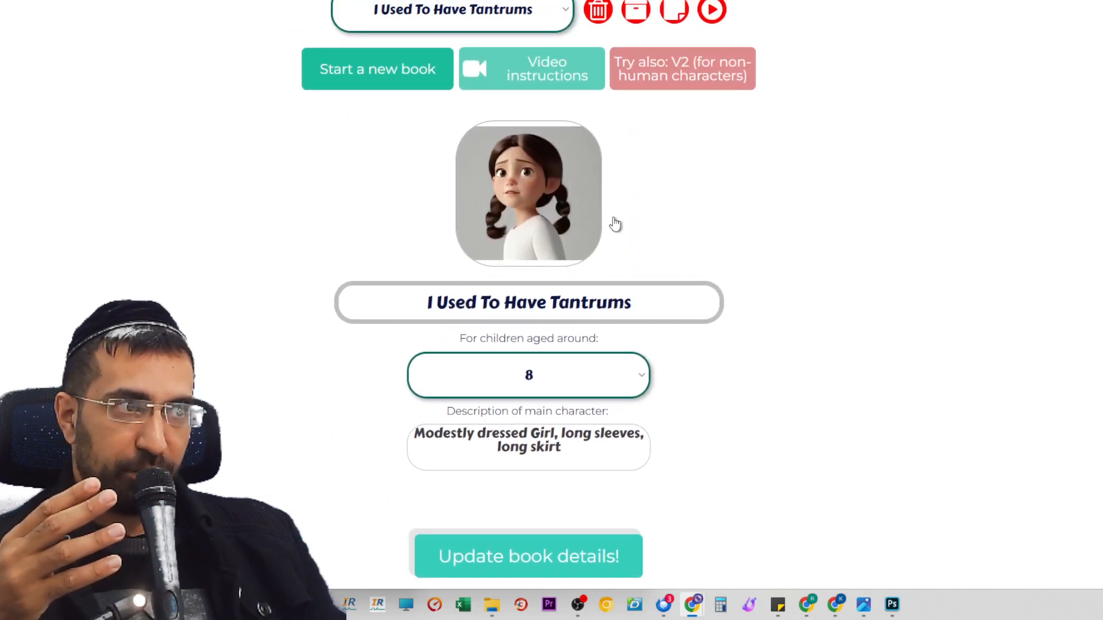
click(592, 192)
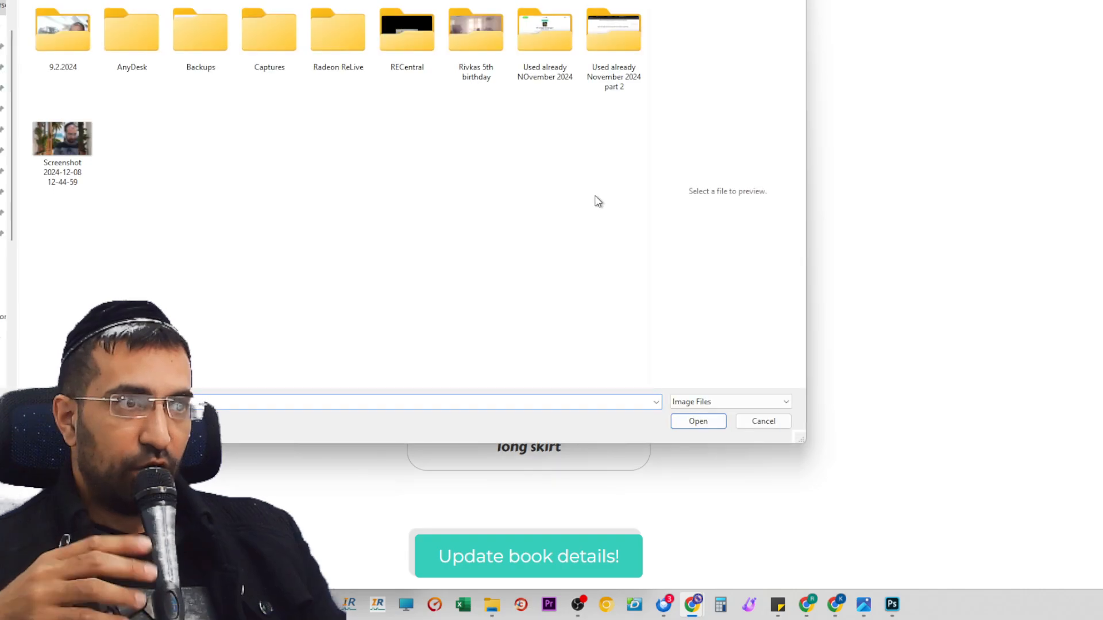
click(767, 420)
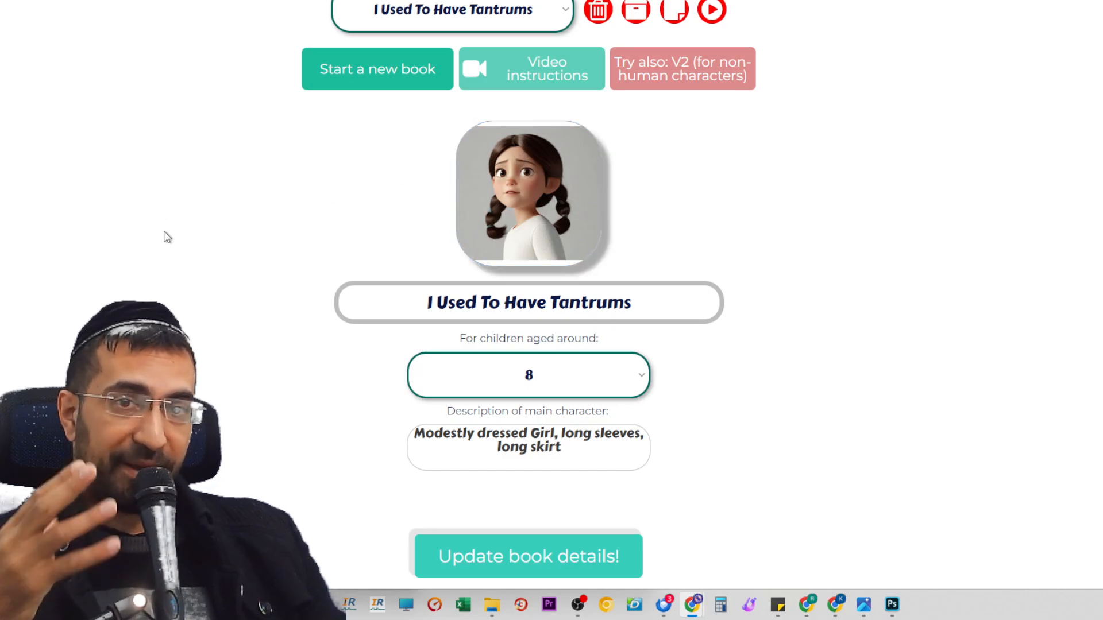
- Examine the captions and character illustrations of I Used To Have Tantrums from its first pages through page 30
scroll(163, 241, down, 10)
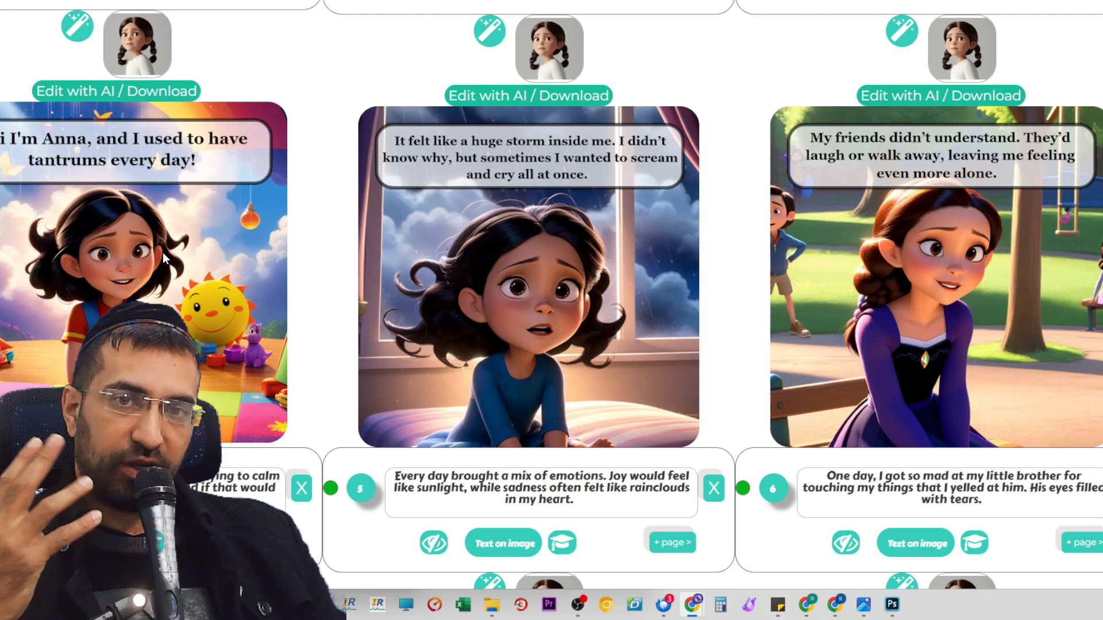
scroll(163, 253, down, 8)
scroll(164, 253, down, 15)
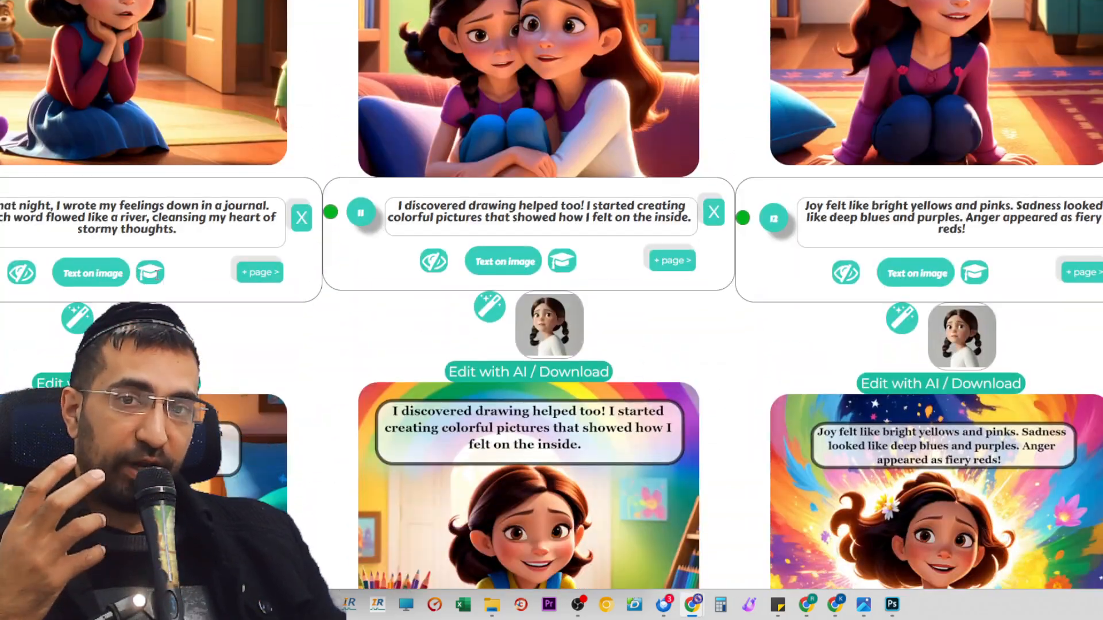
scroll(155, 283, down, 20)
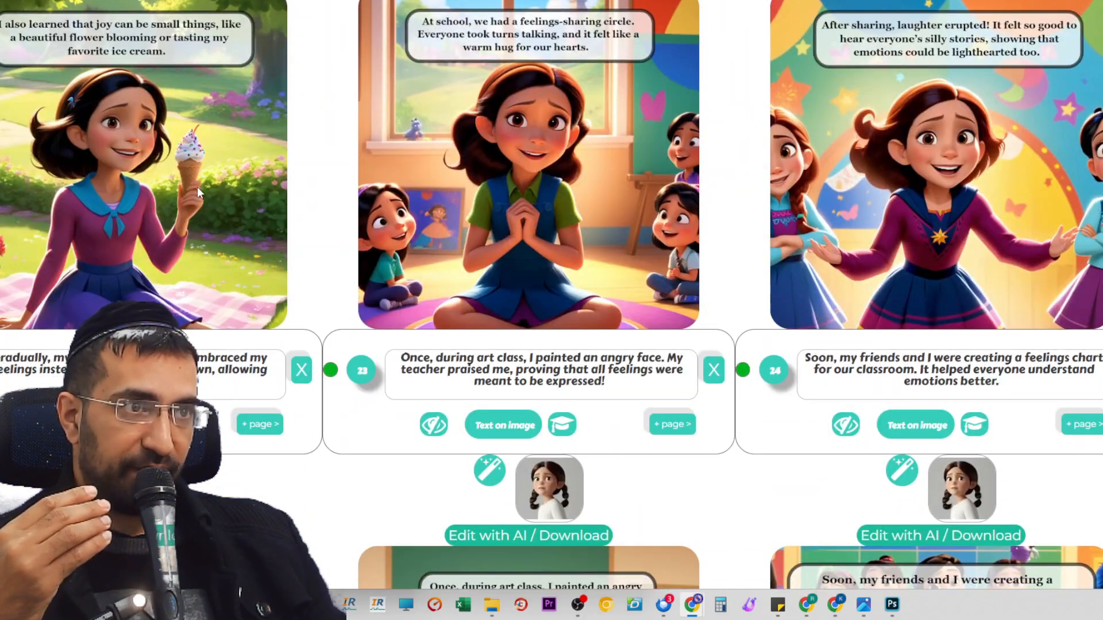
scroll(197, 187, down, 12)
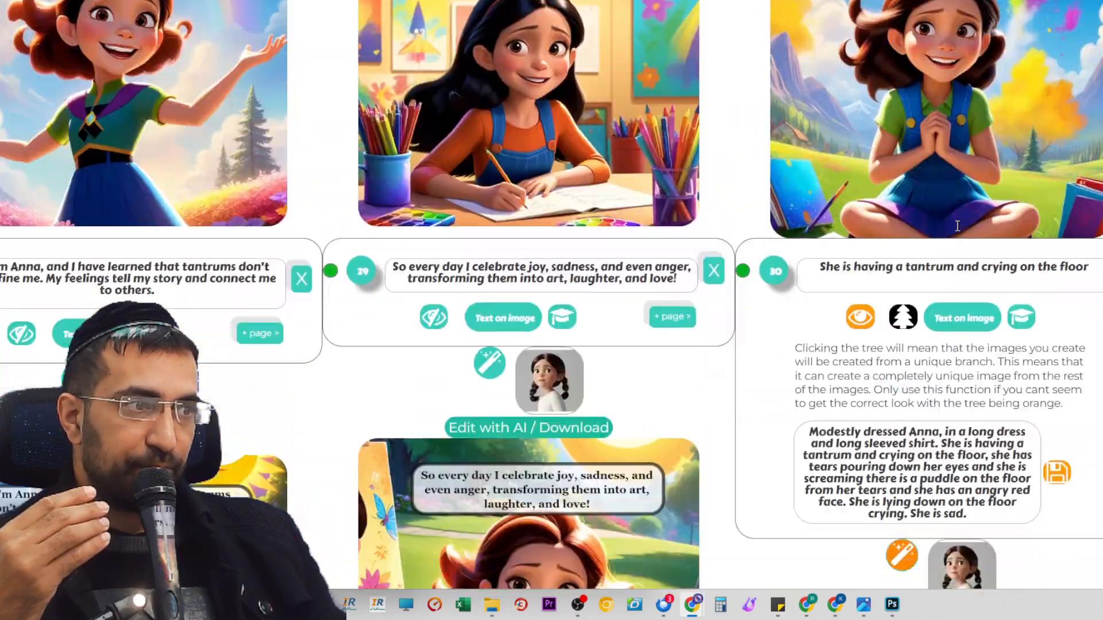
scroll(958, 225, down, 9)
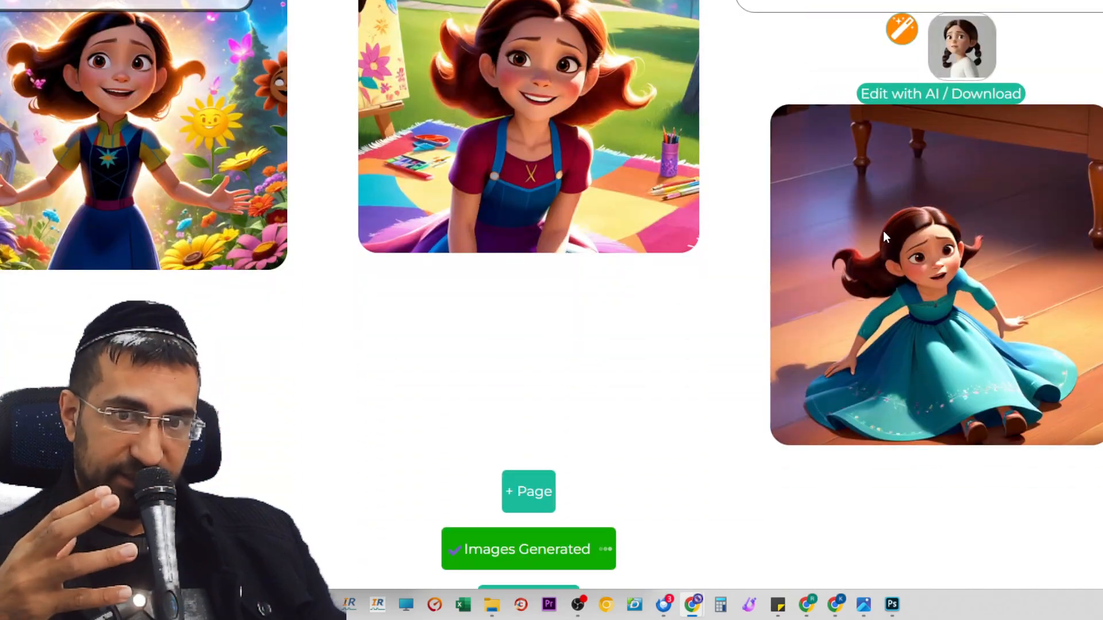
scroll(552, 294, up, 20)
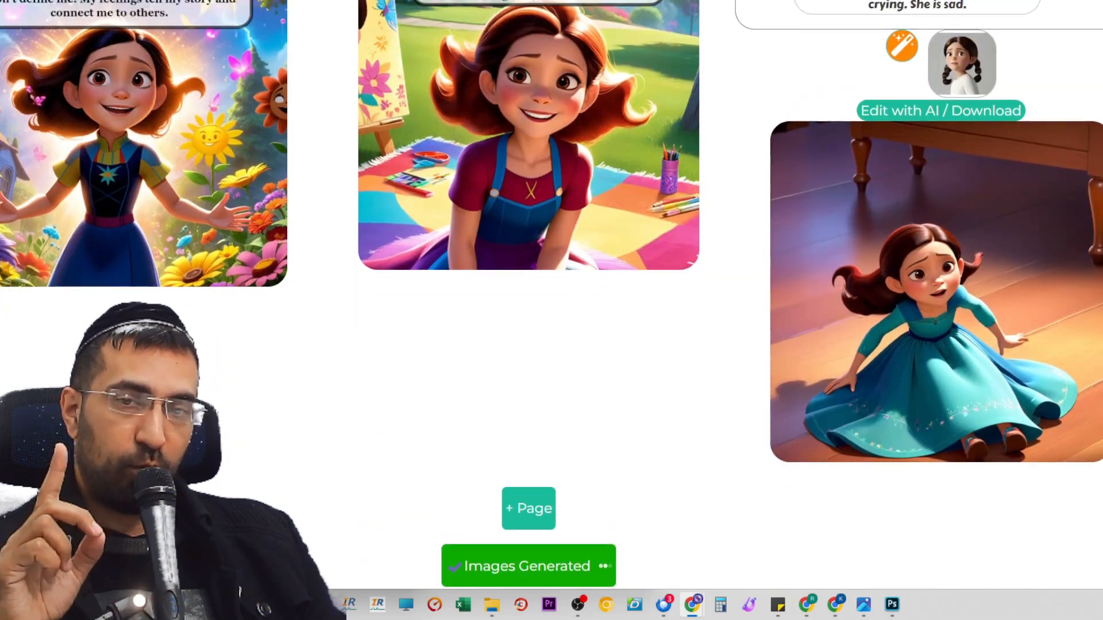
scroll(942, 236, up, 20)
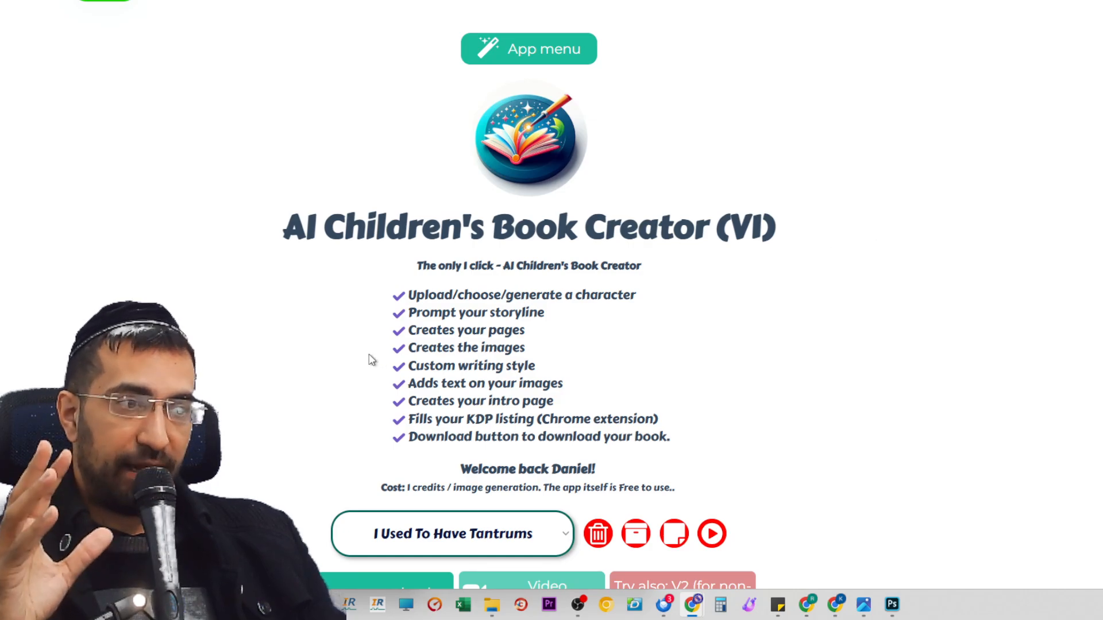
- Review the book selection, new-book option and details at the start of the I Used To Have Tantrums project
scroll(370, 359, down, 3)
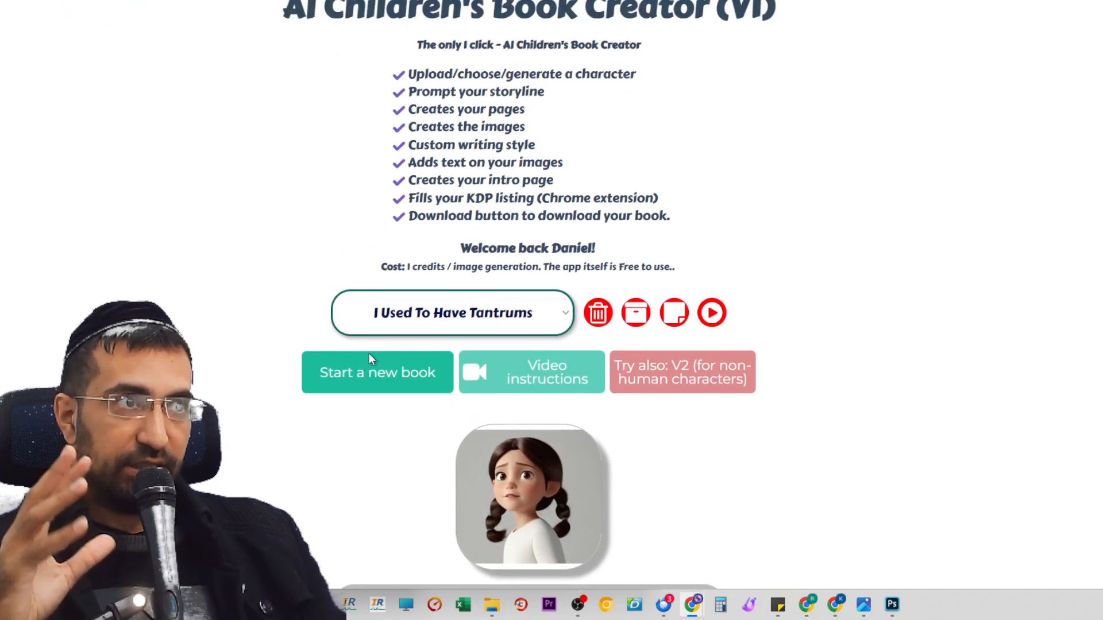
scroll(693, 325, up, 2)
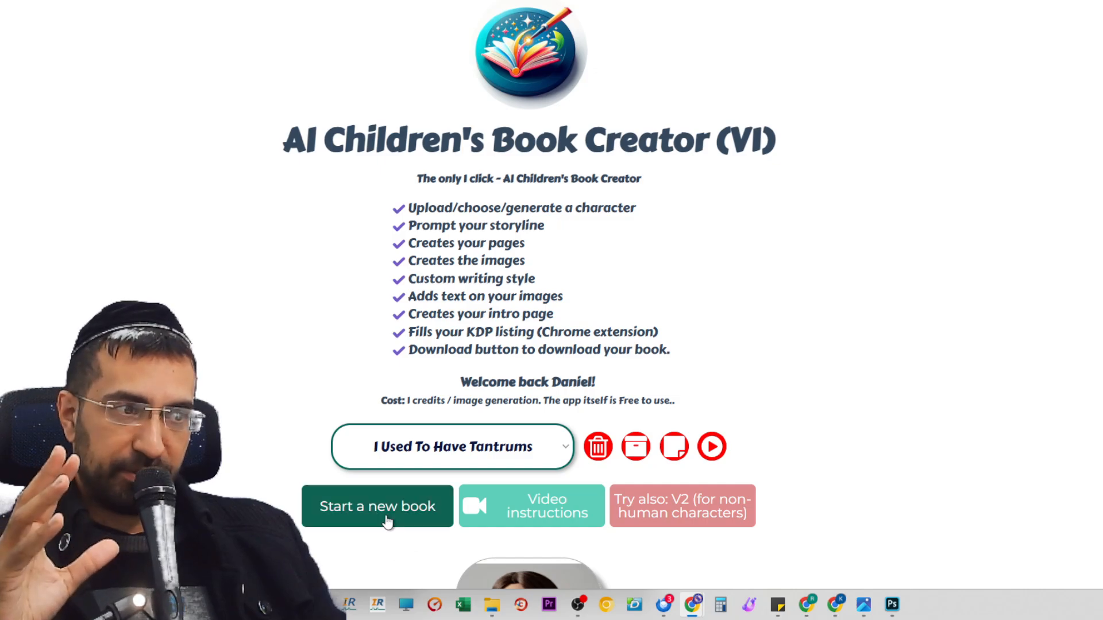
scroll(262, 187, down, 15)
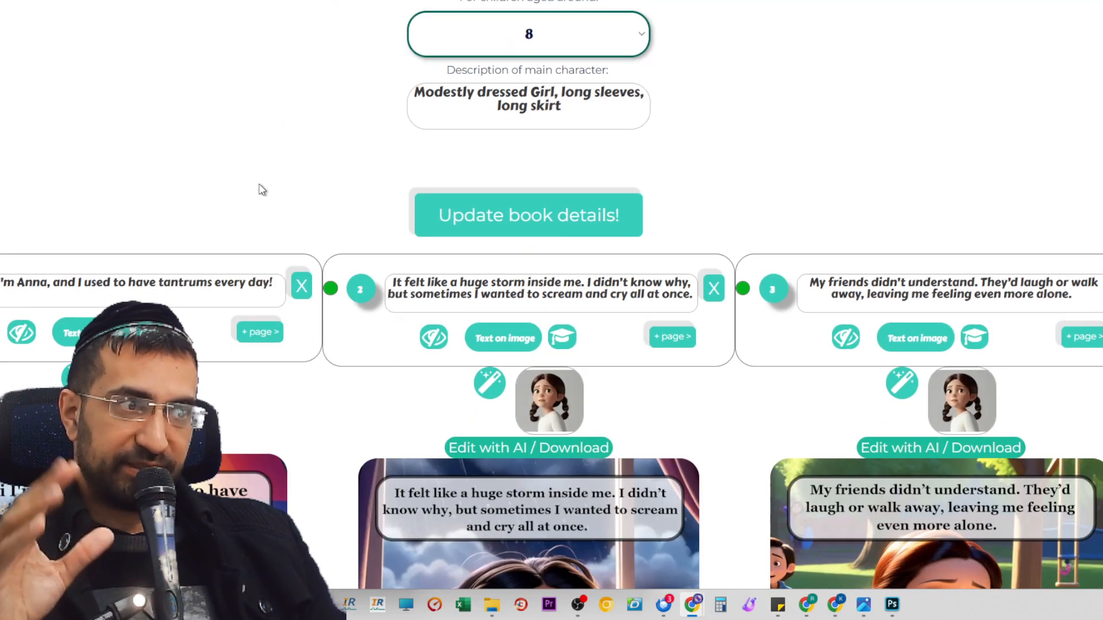
scroll(378, 348, up, 12)
scroll(378, 347, up, 8)
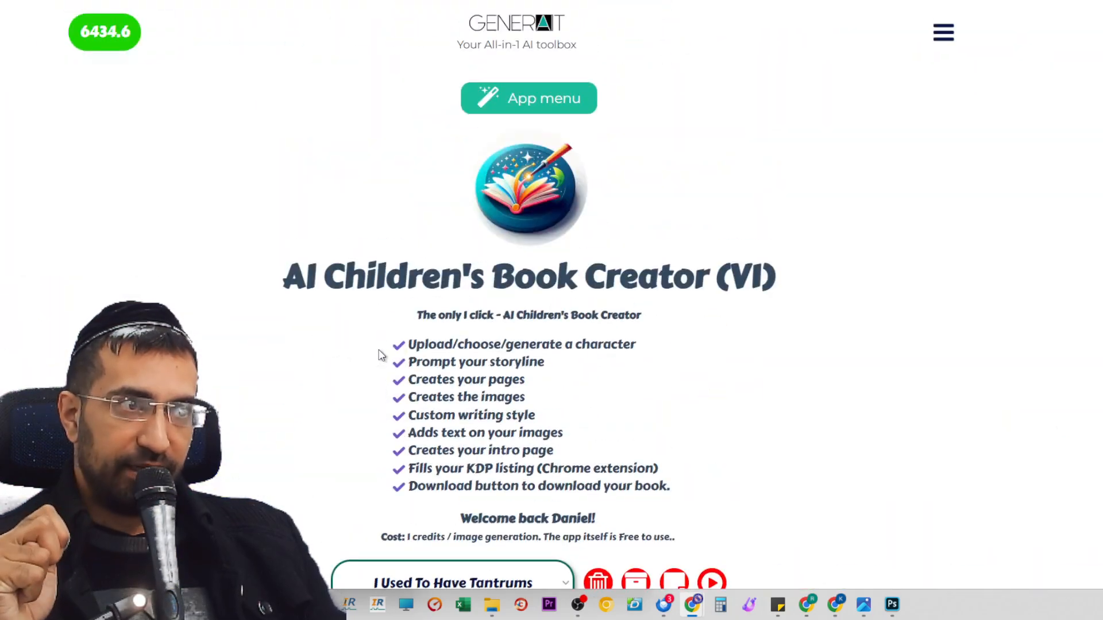
- Switch the book creator to custom mode and choose the sample girl with dark braids as the main character
scroll(528, 310, down, 7)
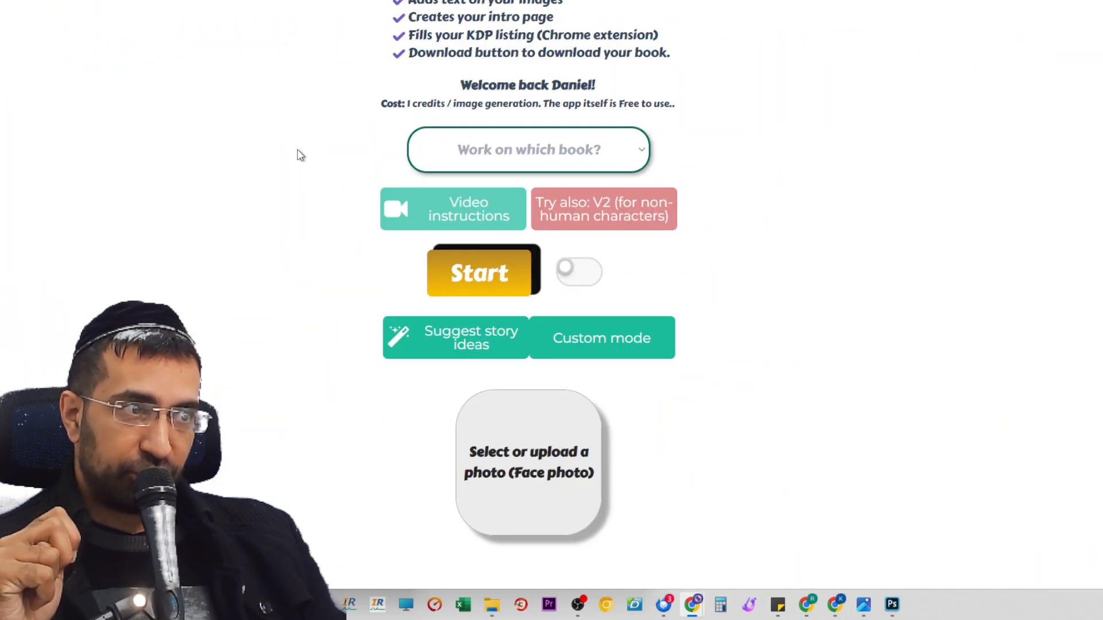
scroll(306, 172, up, 5)
scroll(306, 172, down, 6)
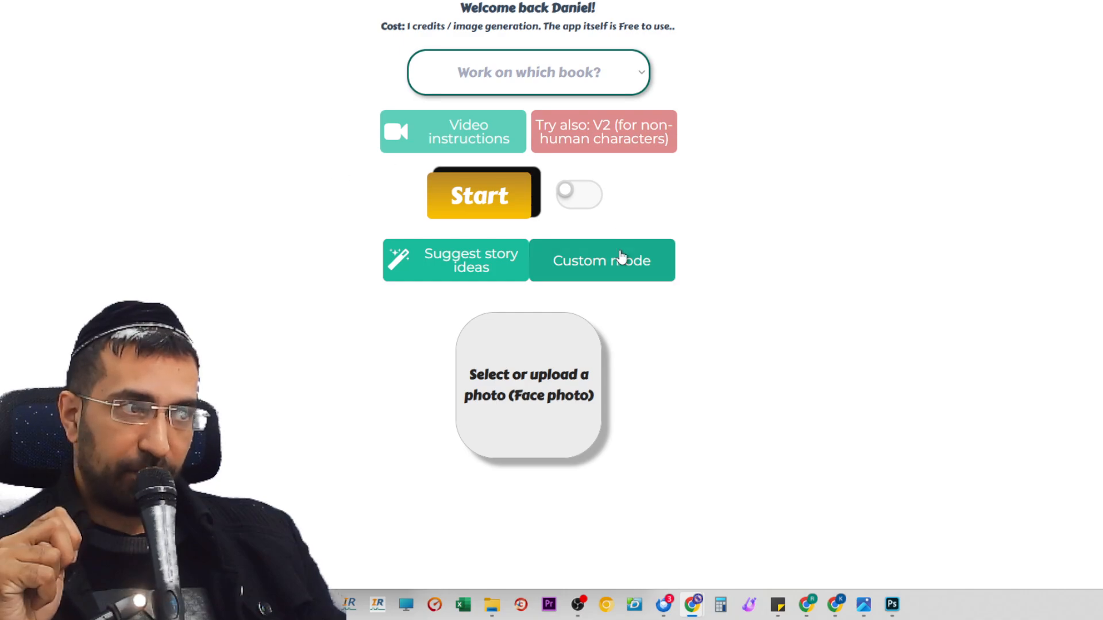
click(621, 259)
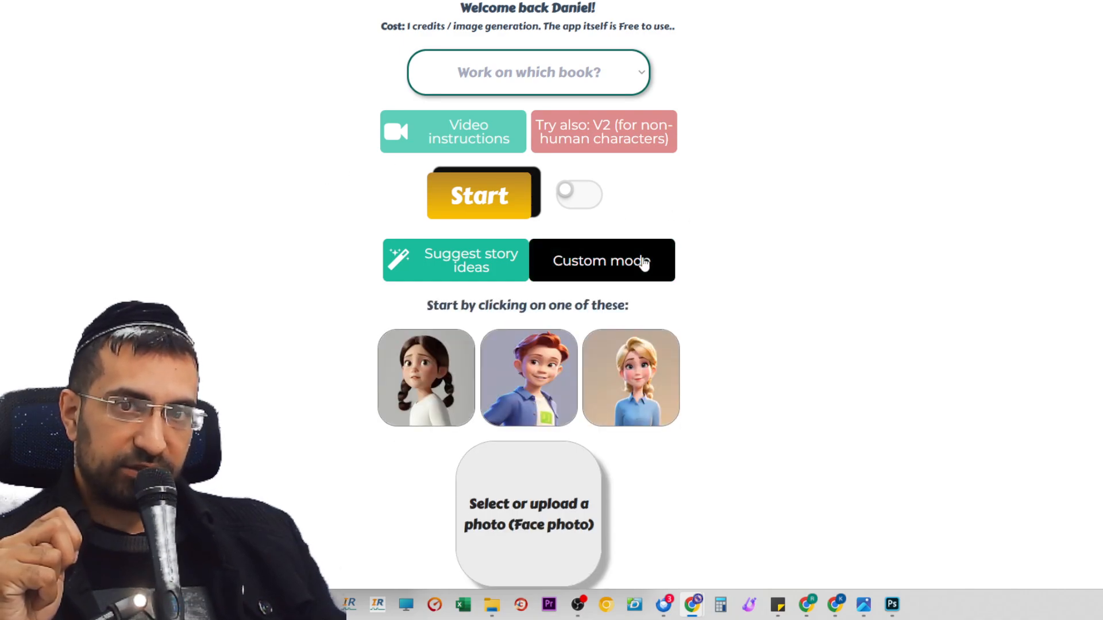
click(454, 400)
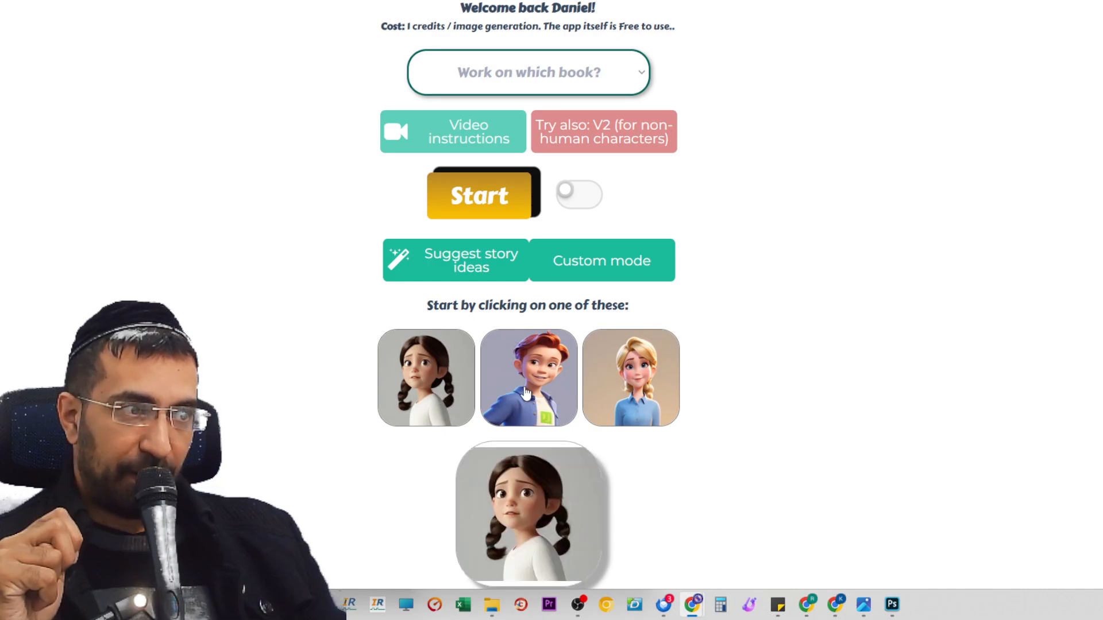
- Try the three sample characters in turn and choose the red-haired boy in the blue jacket
scroll(642, 297, down, 5)
click(532, 141)
click(662, 112)
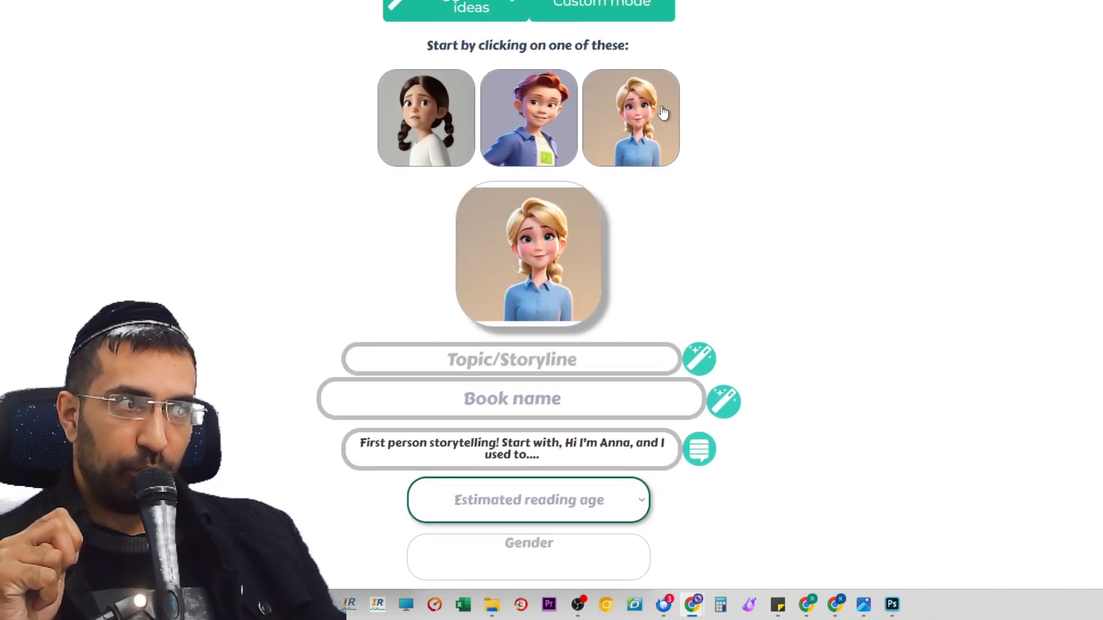
click(517, 115)
click(454, 120)
click(540, 152)
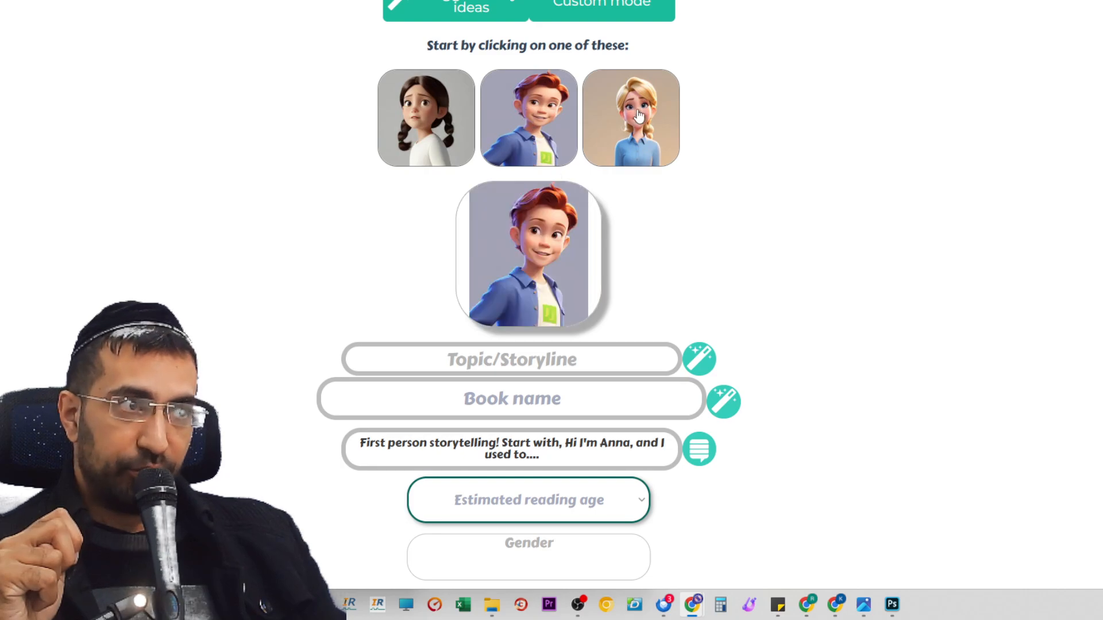
click(638, 115)
click(540, 136)
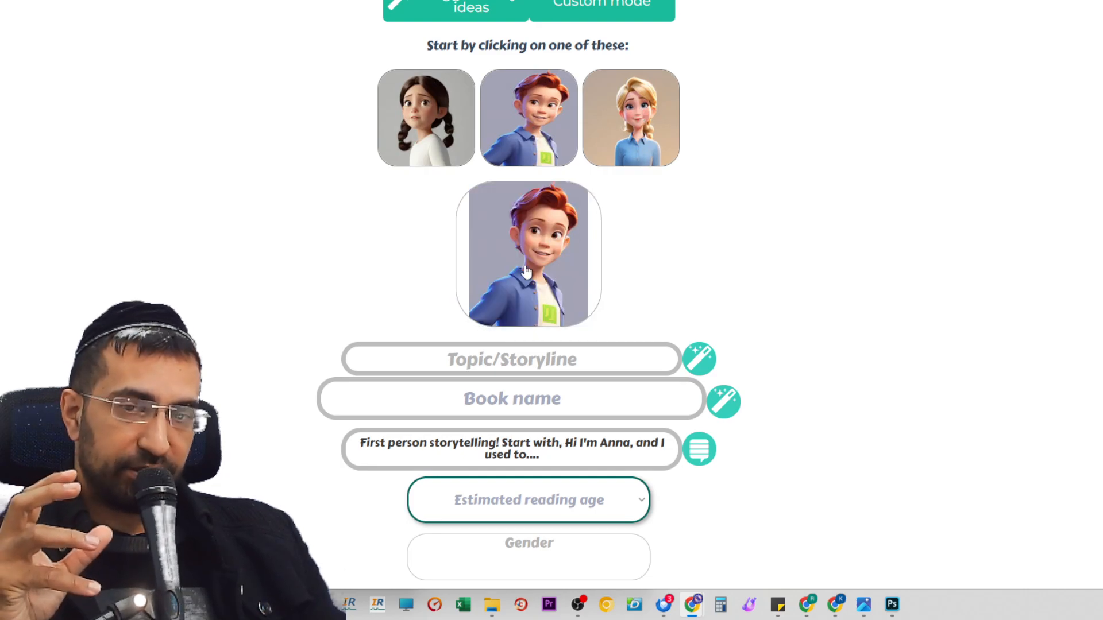
- Open the AI Image generator and look over its prompt, size and gallery options
scroll(474, 281, up, 13)
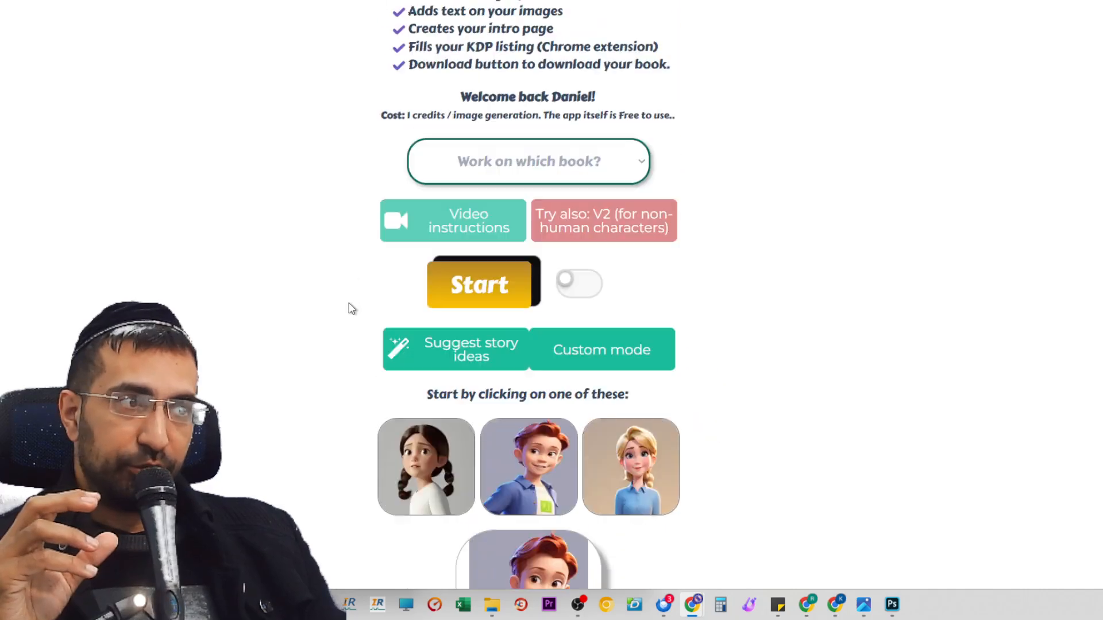
click(527, 103)
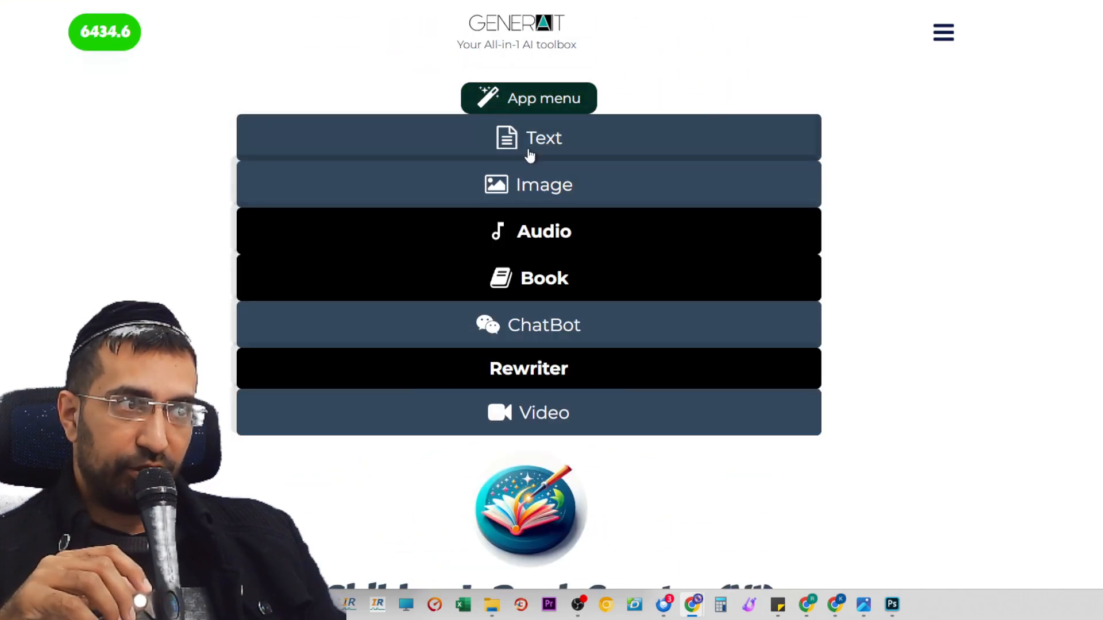
click(529, 196)
click(527, 142)
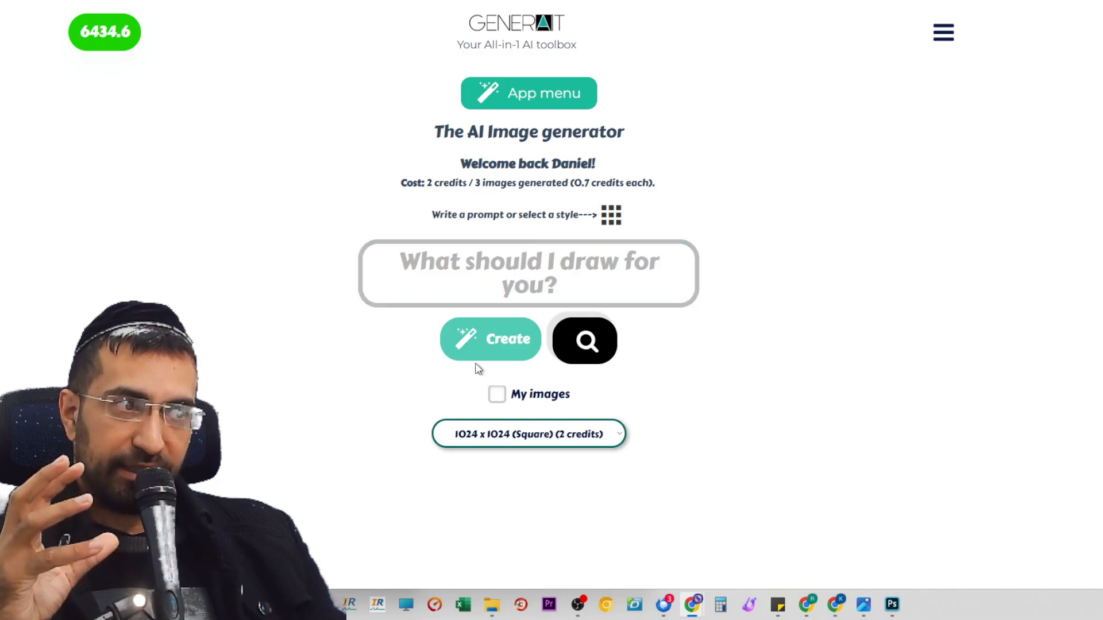
scroll(443, 353, down, 1)
scroll(444, 353, up, 1)
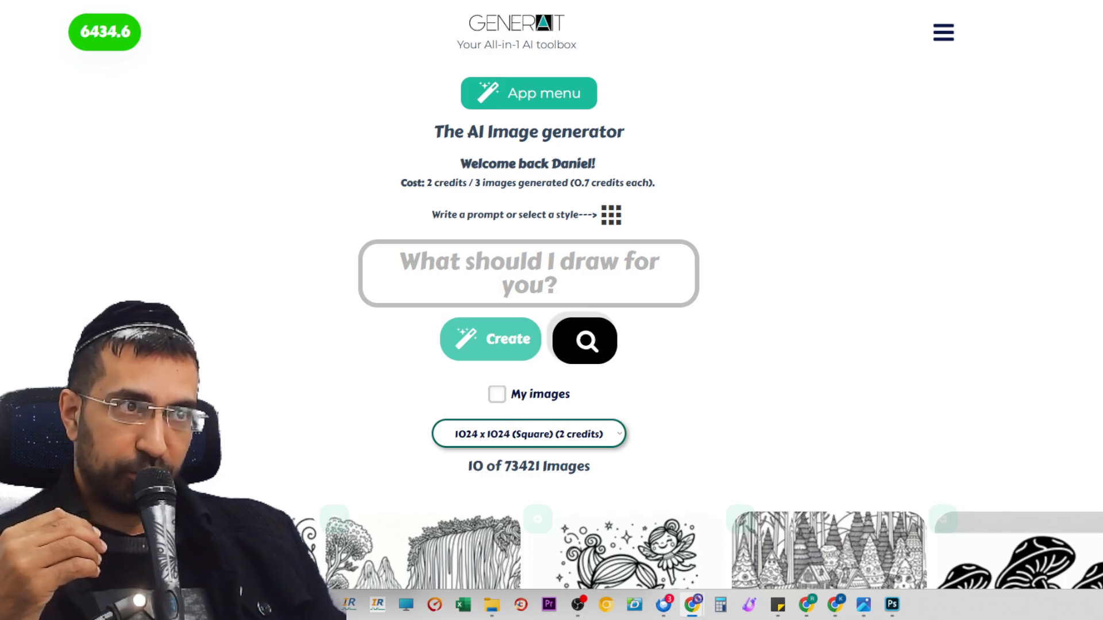
- Open the AI Comic Book Maker and review its feature list and illustration styles
drag(373, 269, 747, 287)
click(821, 270)
scroll(716, 279, down, 2)
scroll(718, 284, down, 2)
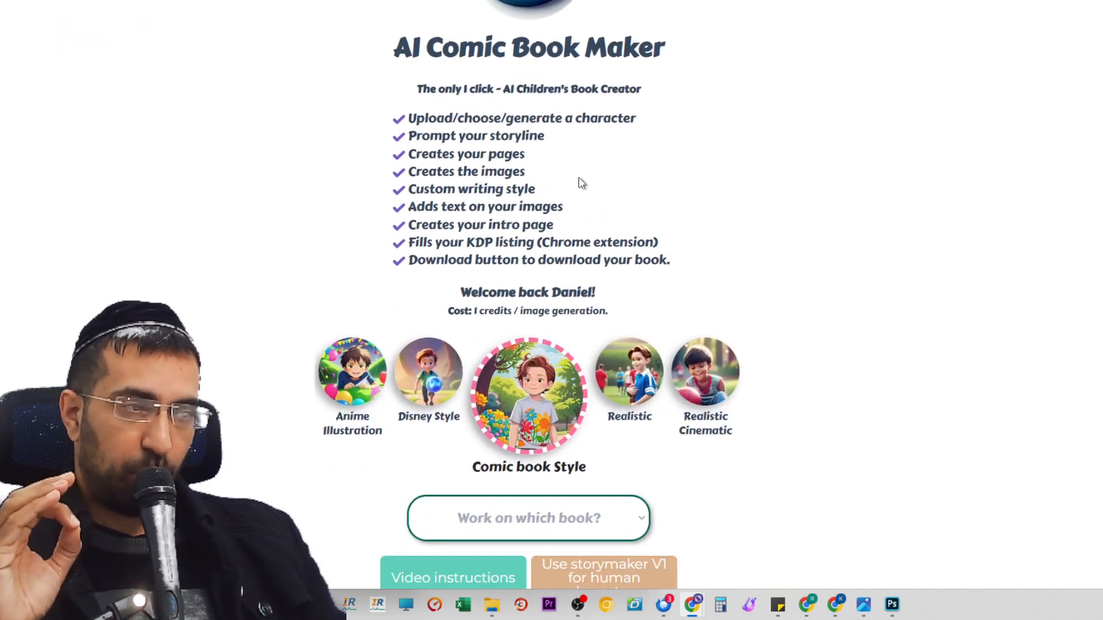
scroll(579, 180, down, 1)
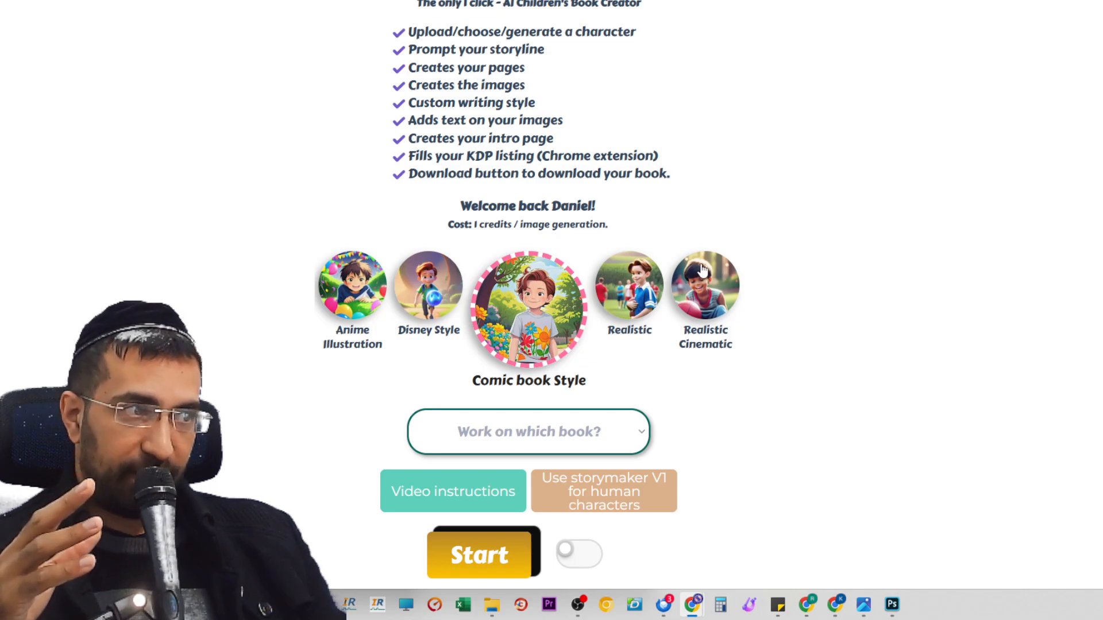
- Preview the Anime Illustration, Disney Style, Realistic and Realistic Cinematic styles, returning to Comic book Style
click(366, 301)
click(495, 285)
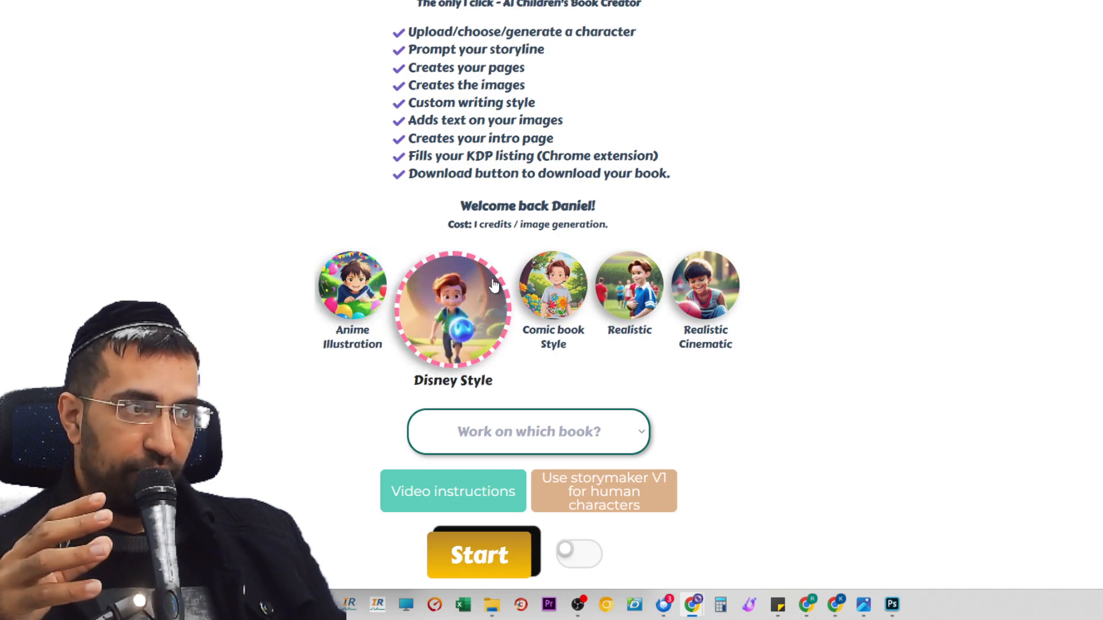
click(573, 302)
click(627, 292)
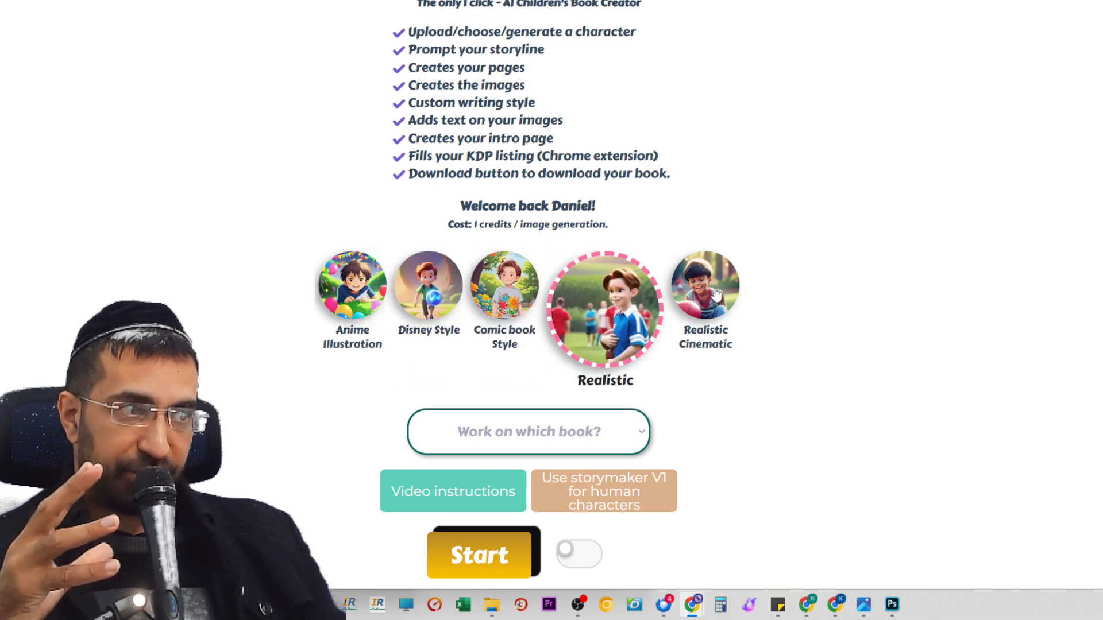
click(716, 294)
click(581, 289)
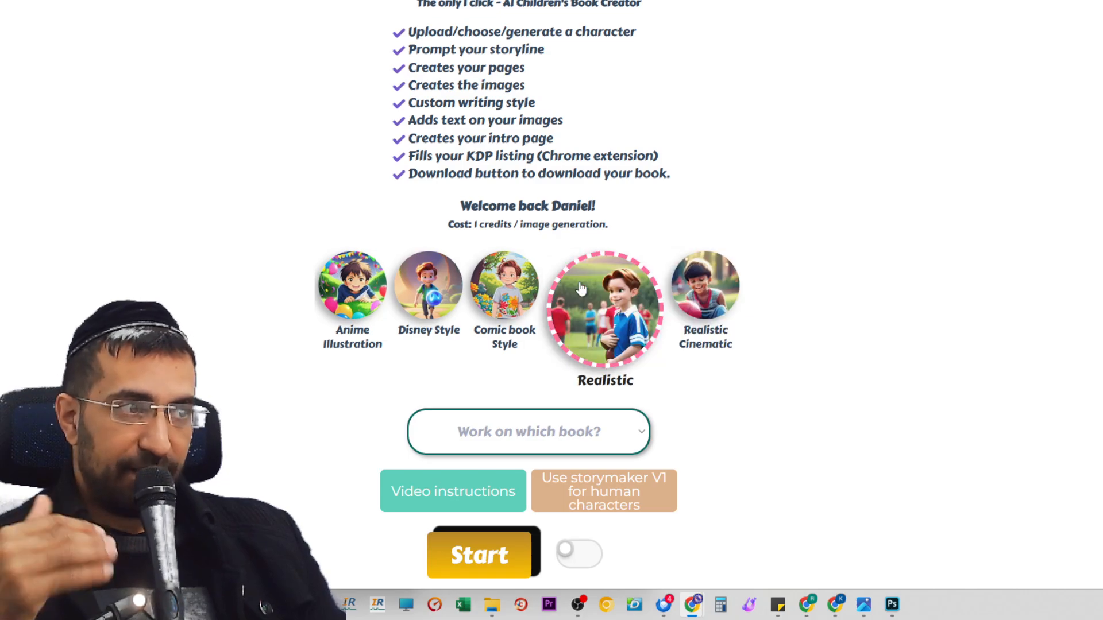
click(532, 279)
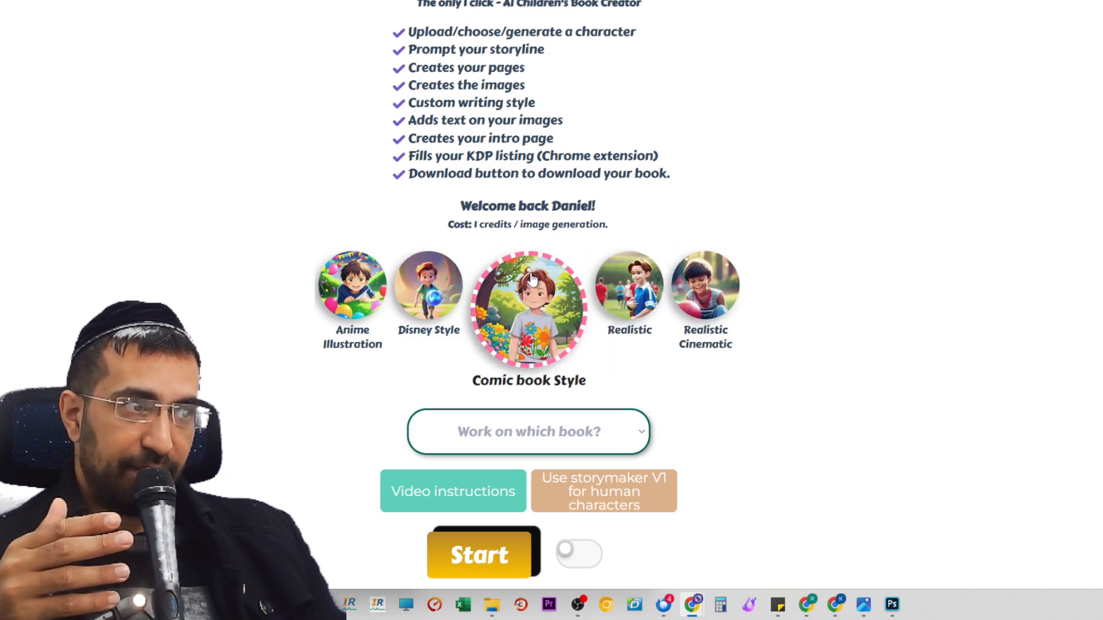
- Compare all five illustration styles once more, going through to Realistic Cinematic and back to Anime Illustration
click(446, 310)
click(348, 310)
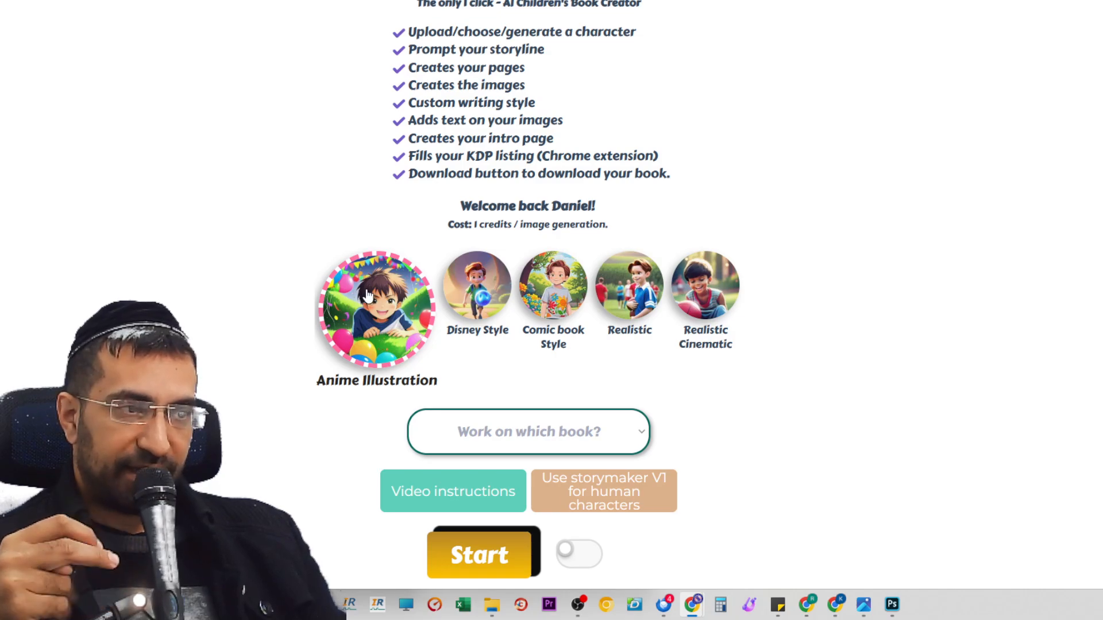
click(496, 276)
click(550, 283)
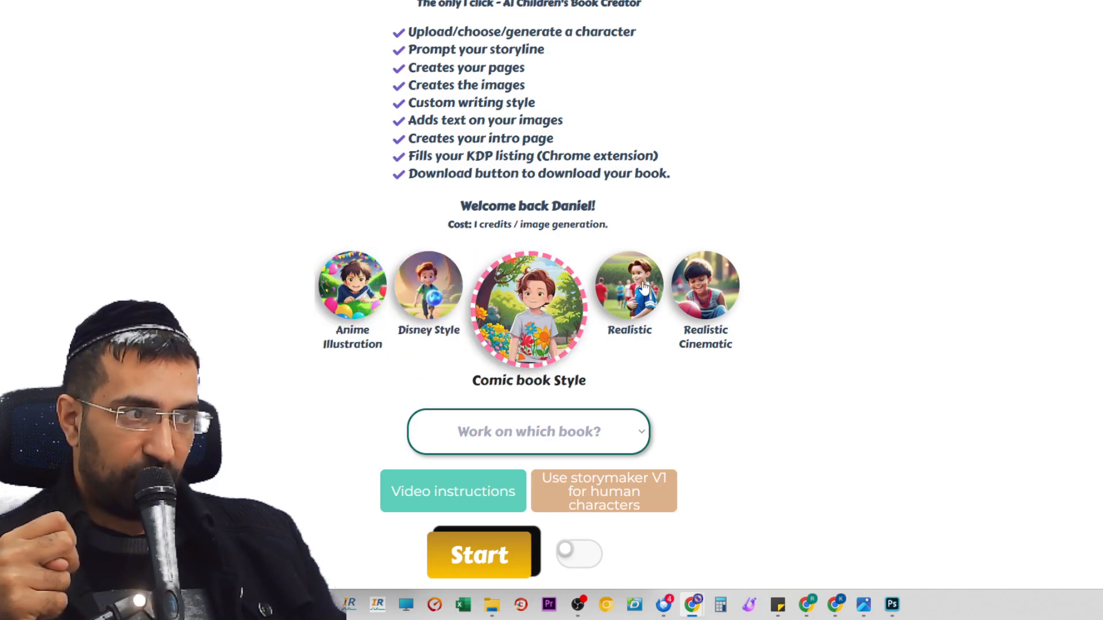
click(646, 285)
click(705, 286)
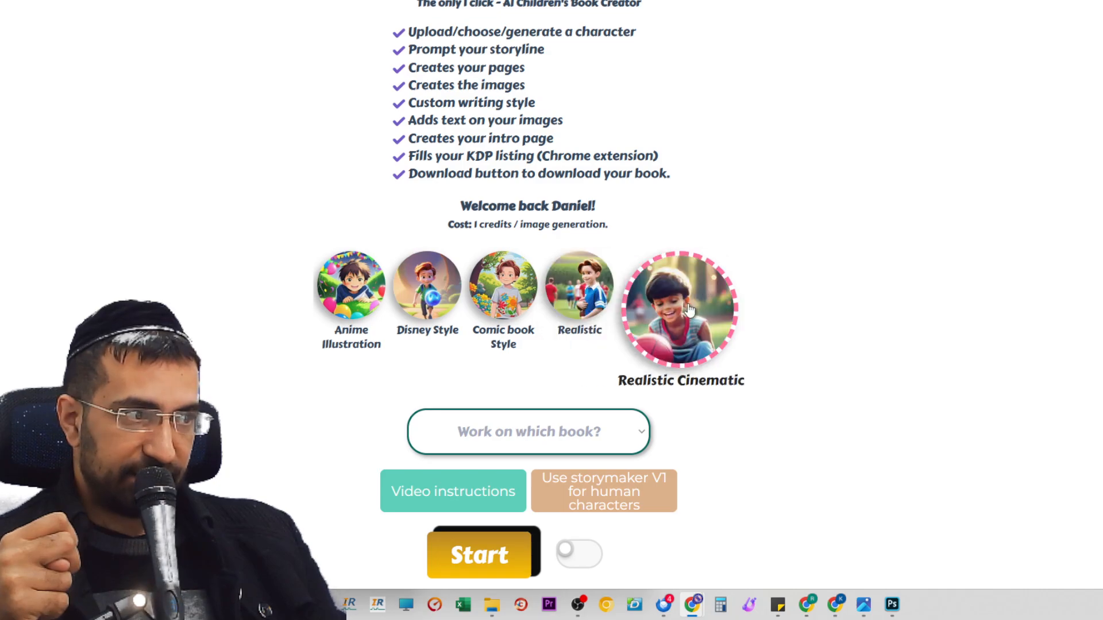
click(582, 304)
click(503, 287)
click(357, 283)
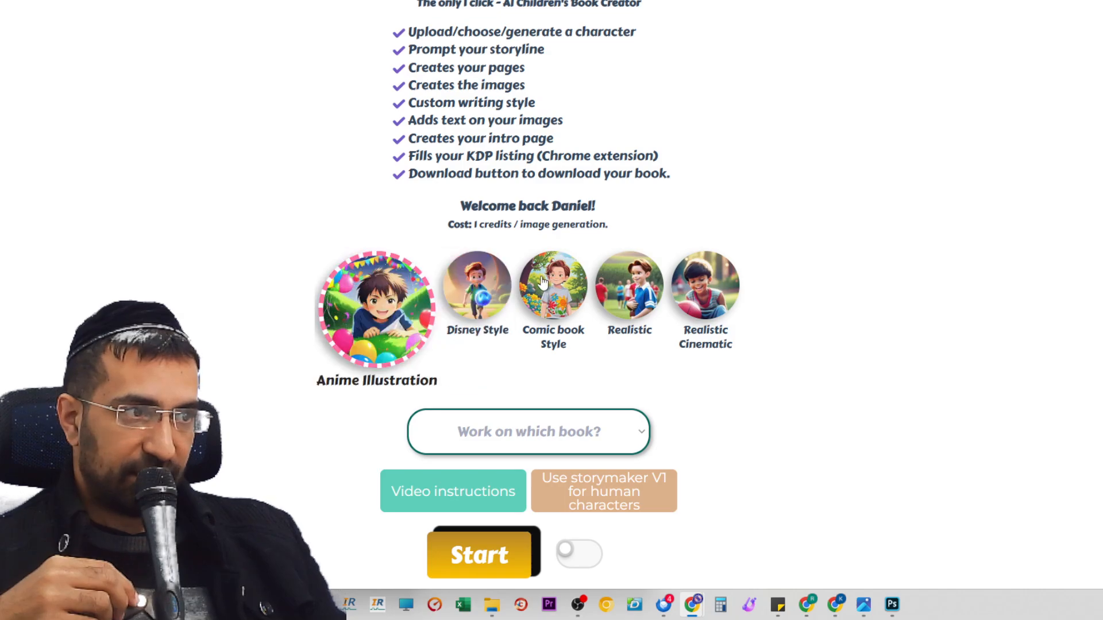
- Choose Comic book Style and request suggested story titles
click(560, 287)
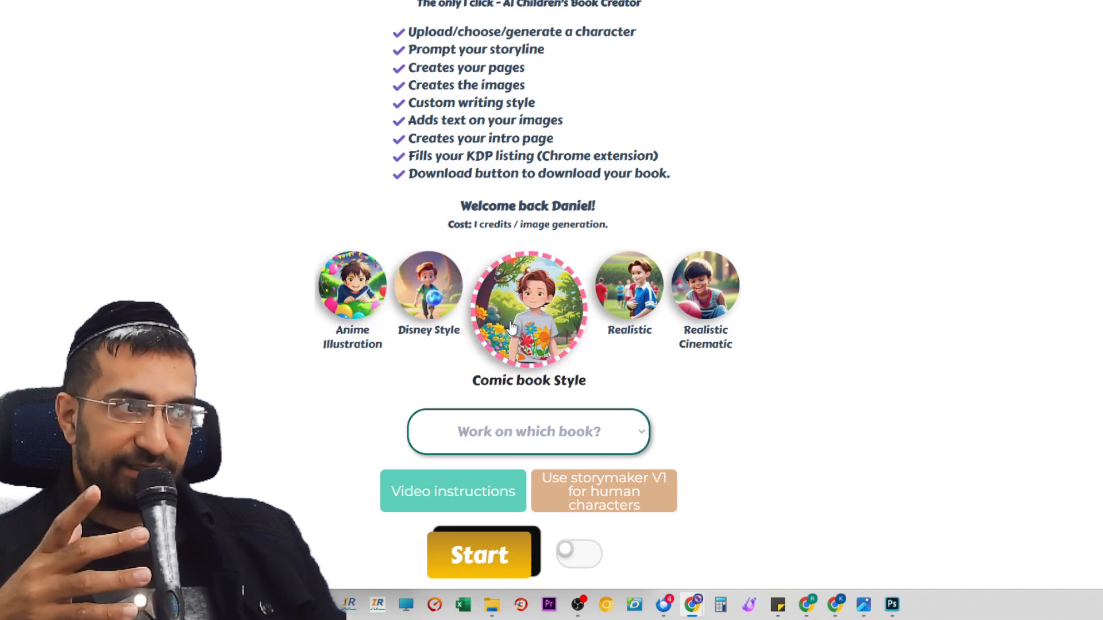
scroll(637, 187, down, 3)
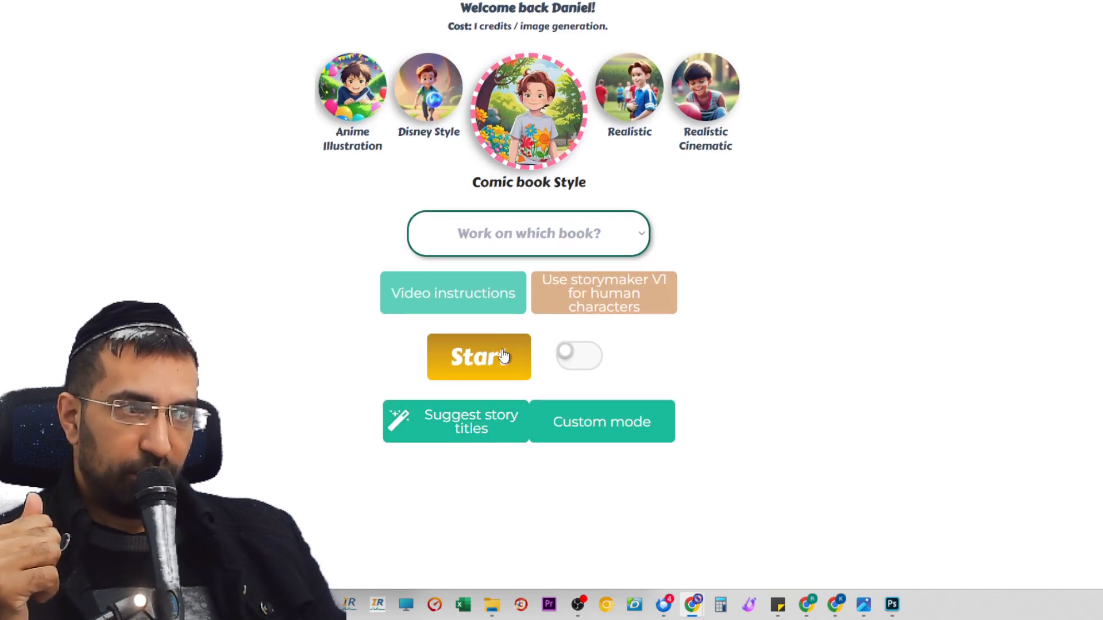
click(498, 412)
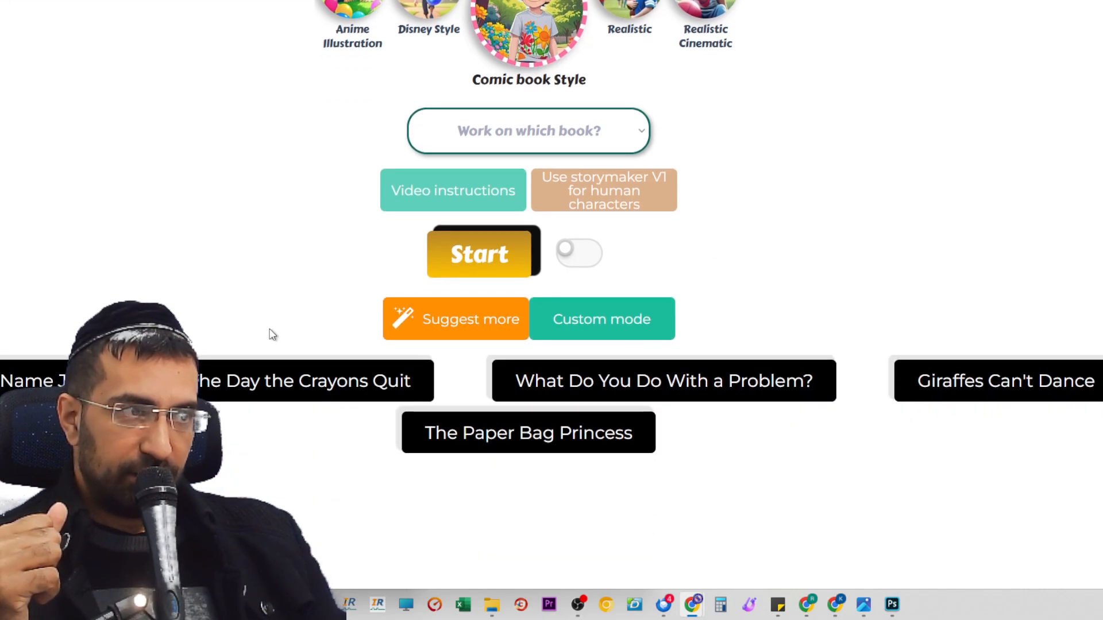
- Start a new book and enter the quick prompt "A stroy about a carrot that started eating healthy"
click(498, 262)
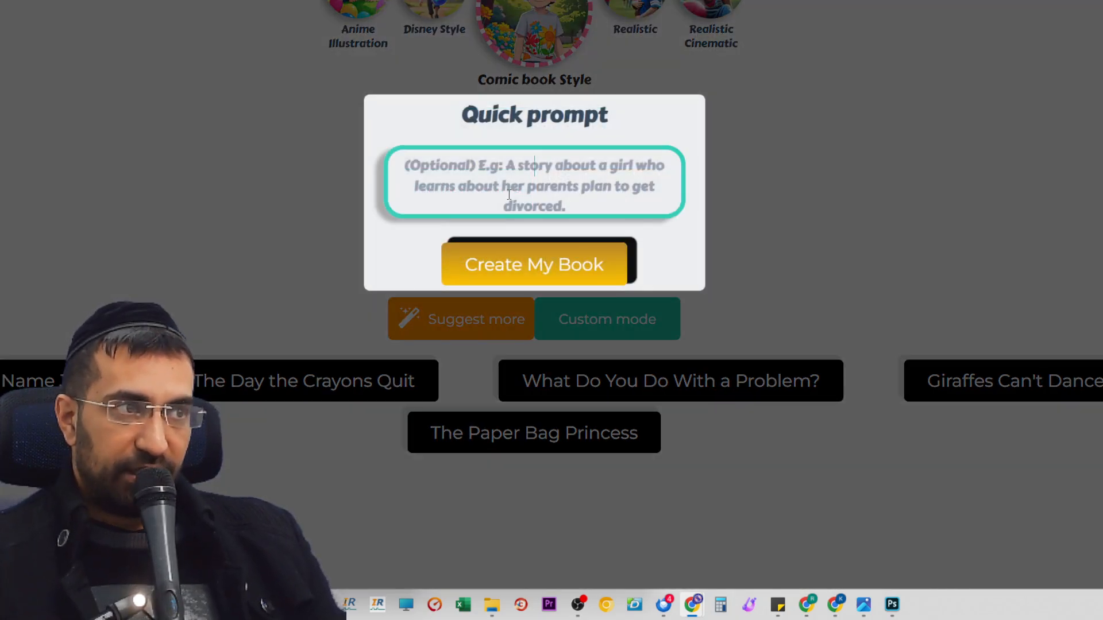
click(827, 198)
click(470, 252)
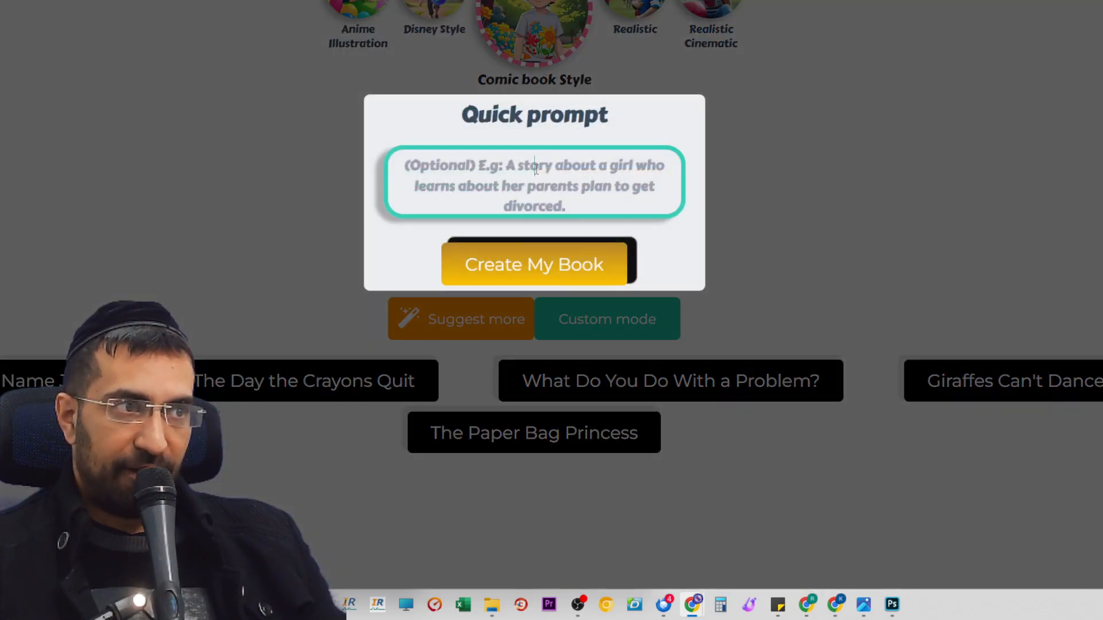
text(A s)
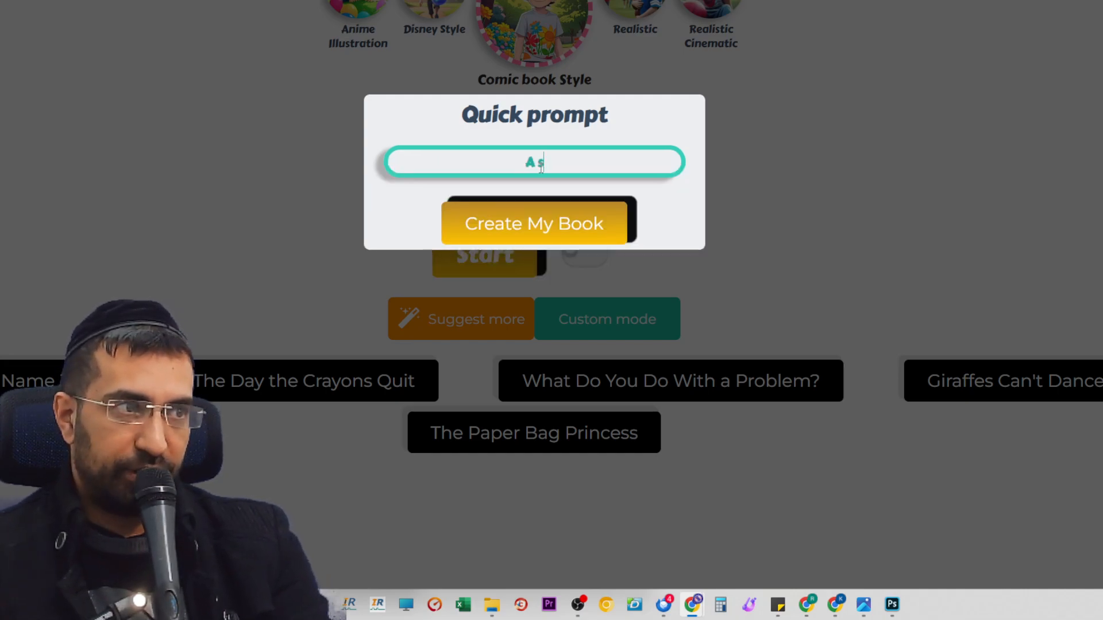
text(troy about a c)
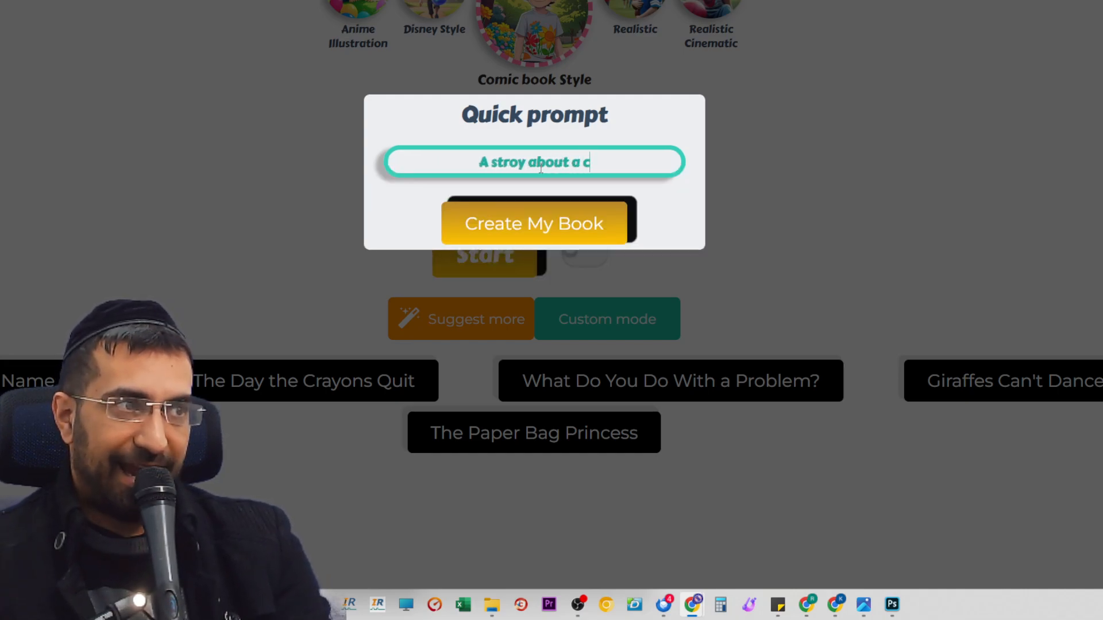
text(arrot that sta)
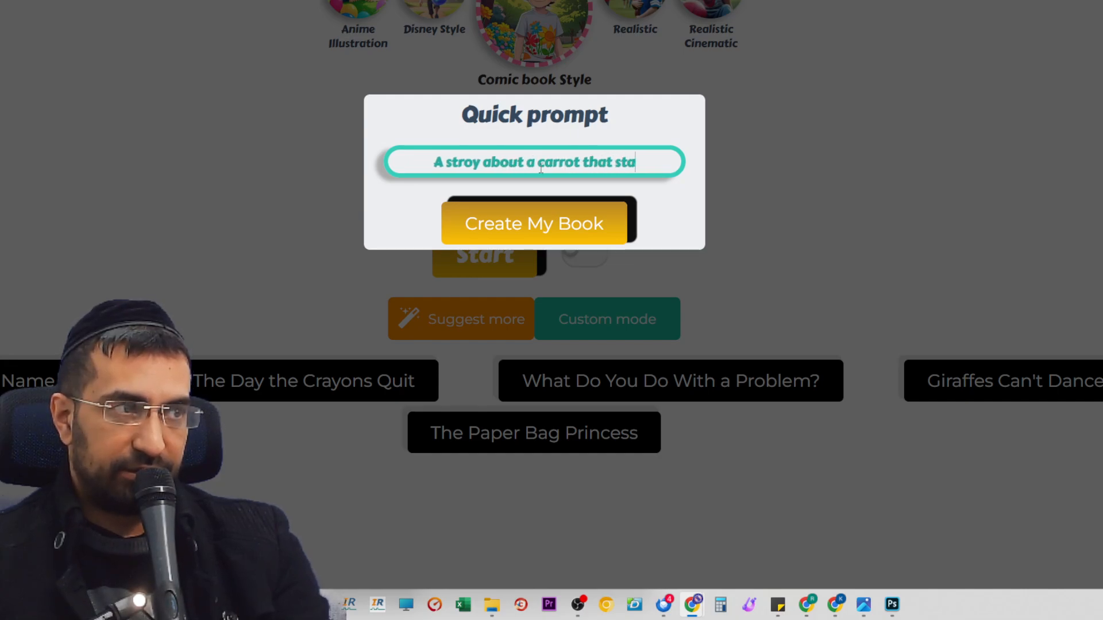
text(rted eating healthy)
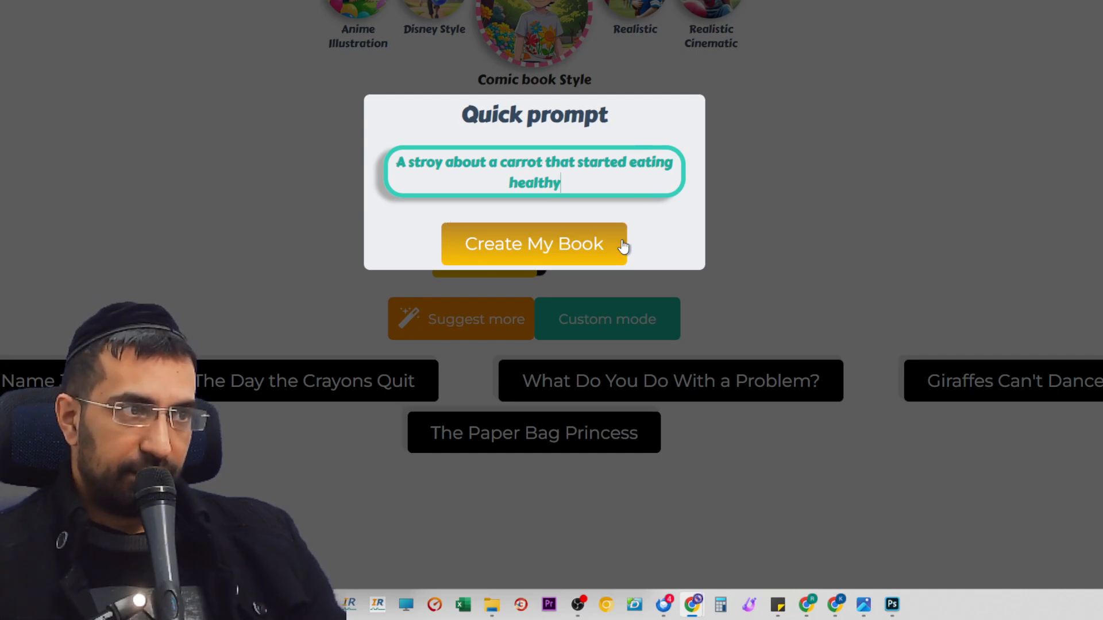
- Correct the misspelled word in the quick prompt to "story" and create the book
click(595, 248)
drag(422, 163, 437, 163)
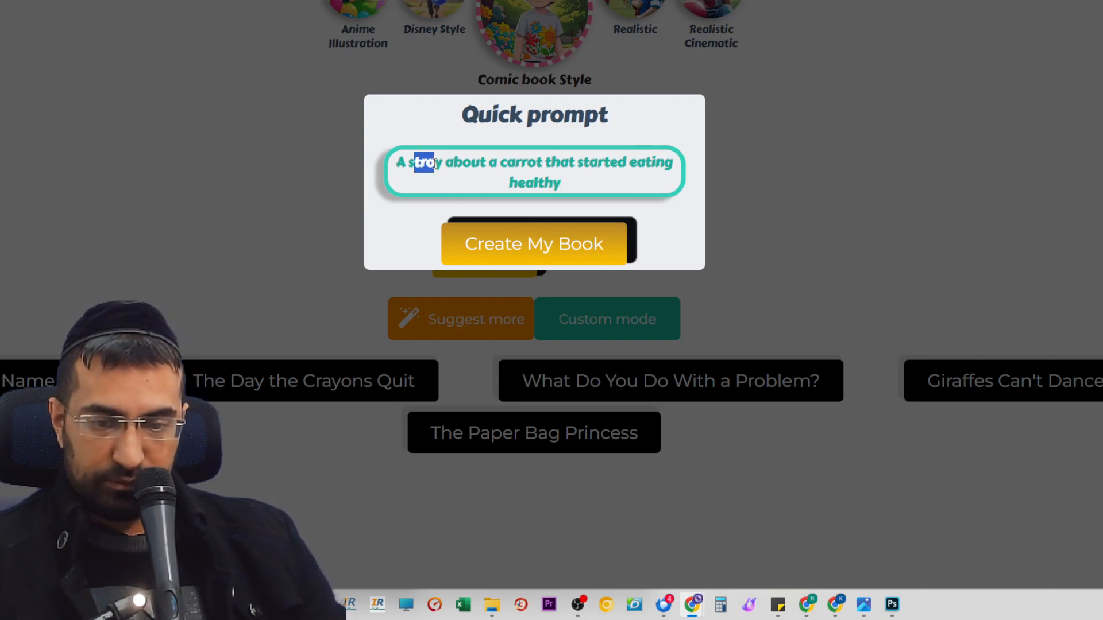
text(tory)
key(BackSpace)
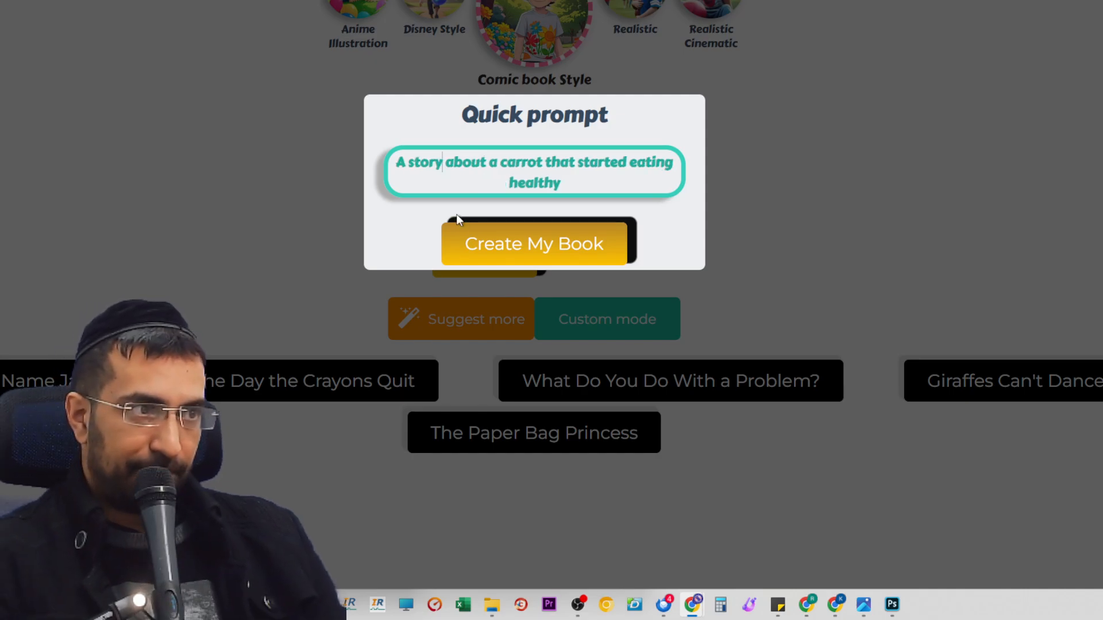
click(481, 243)
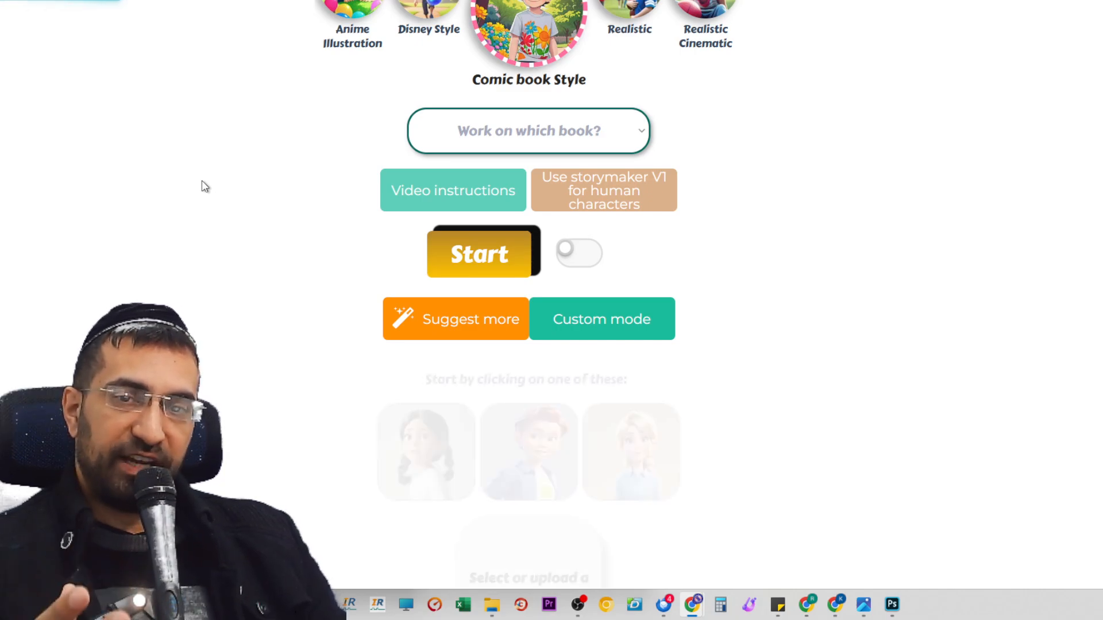
scroll(203, 185, down, 2)
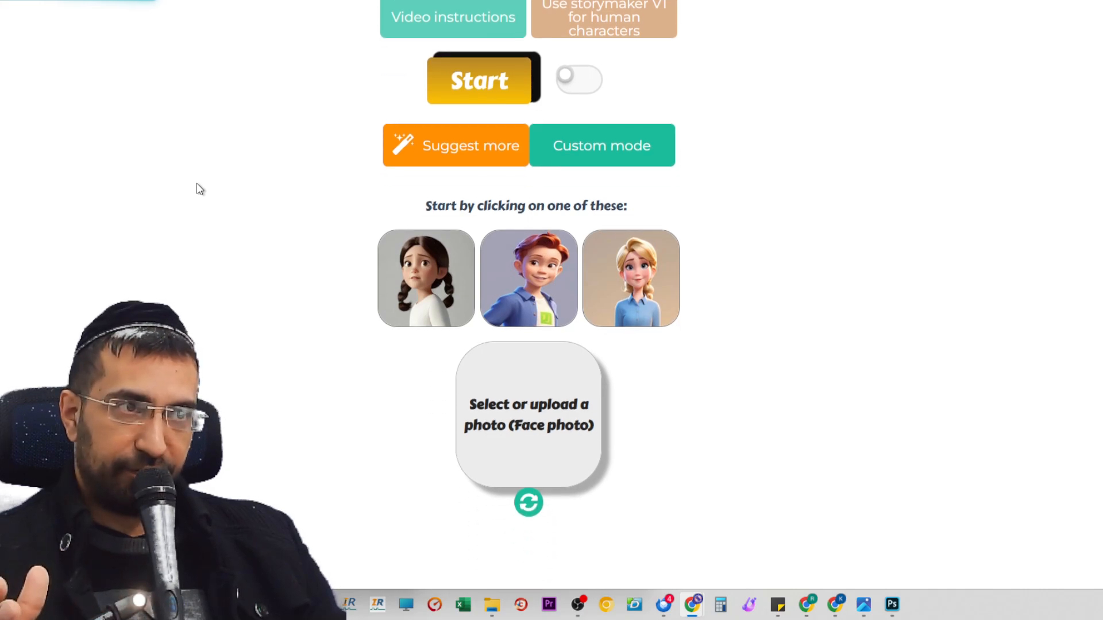
scroll(202, 185, down, 1)
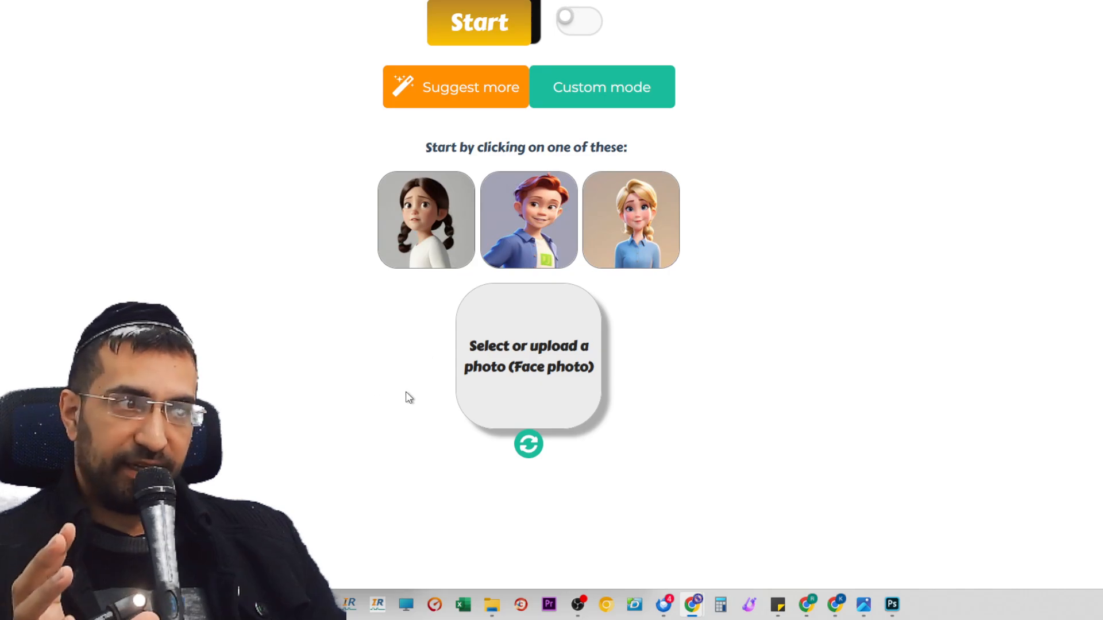
- Review the generated carrot character image, the story description and the page count in the book settings
scroll(406, 396, down, 5)
scroll(525, 128, up, 3)
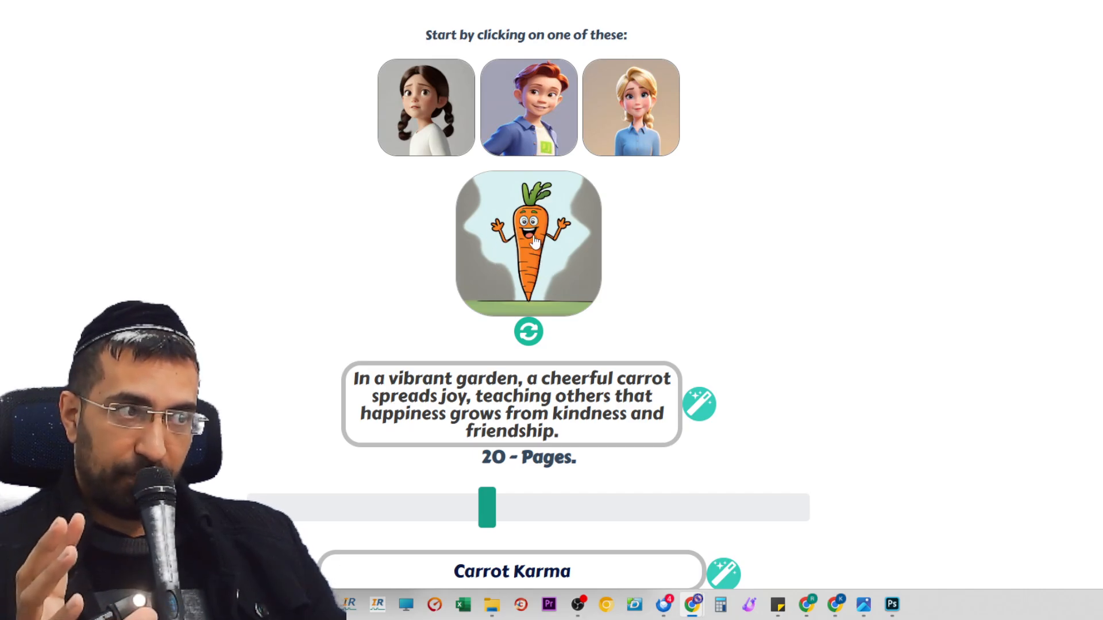
click(374, 378)
drag(374, 377, 629, 428)
click(629, 428)
scroll(553, 350, down, 2)
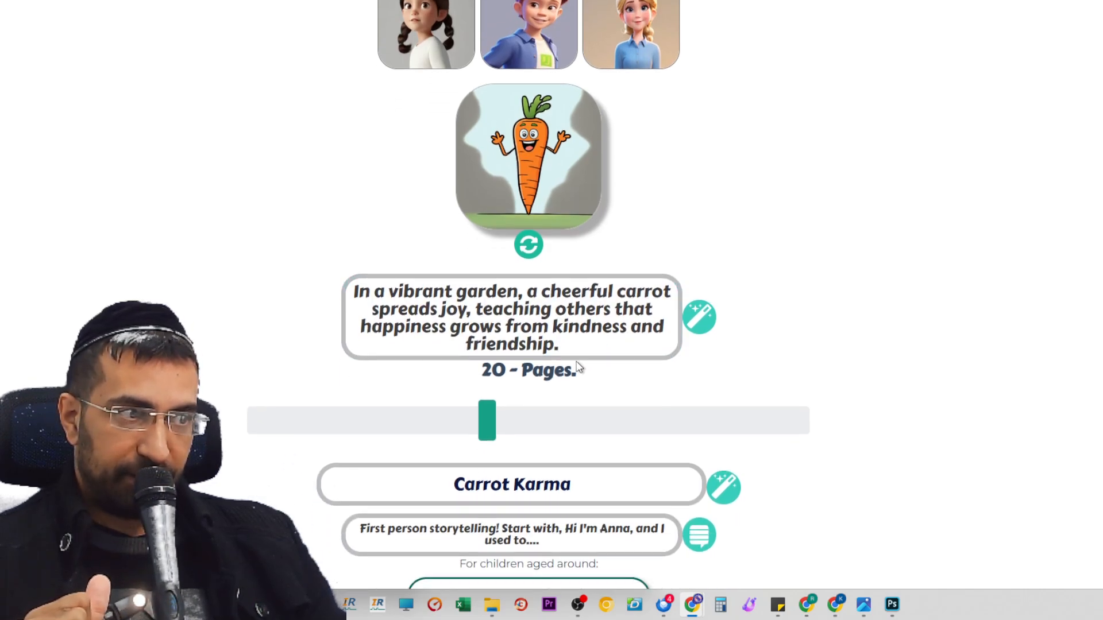
scroll(553, 350, down, 2)
scroll(553, 350, down, 2)
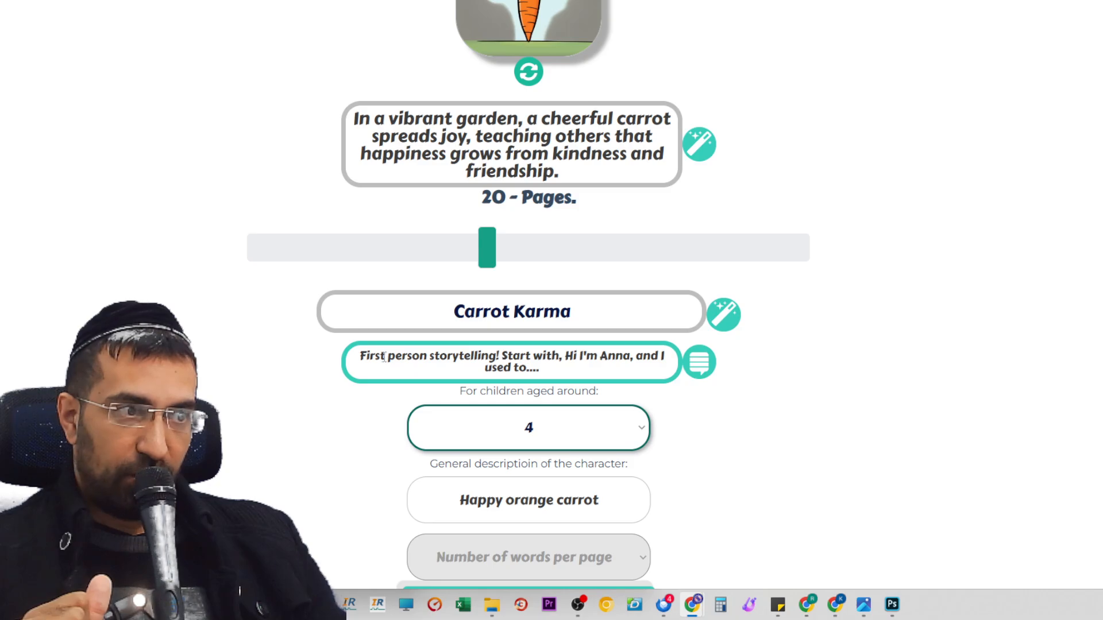
- Examine the book title "Carrot Karma" and the first-person storytelling instruction below it
click(410, 320)
triple_click(409, 320)
click(410, 319)
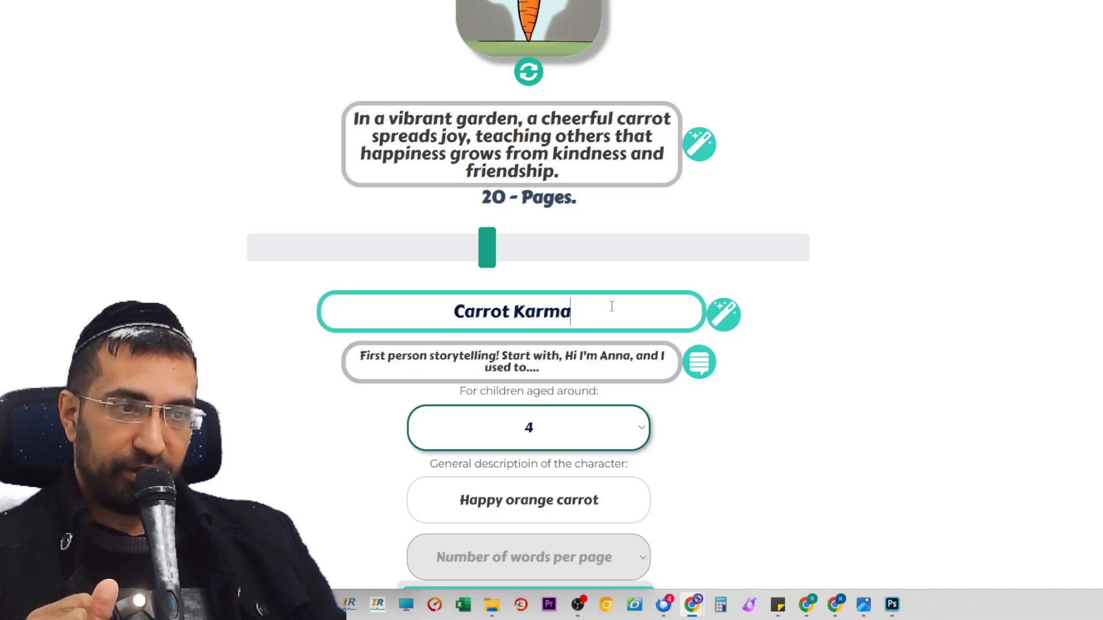
triple_click(409, 320)
click(399, 325)
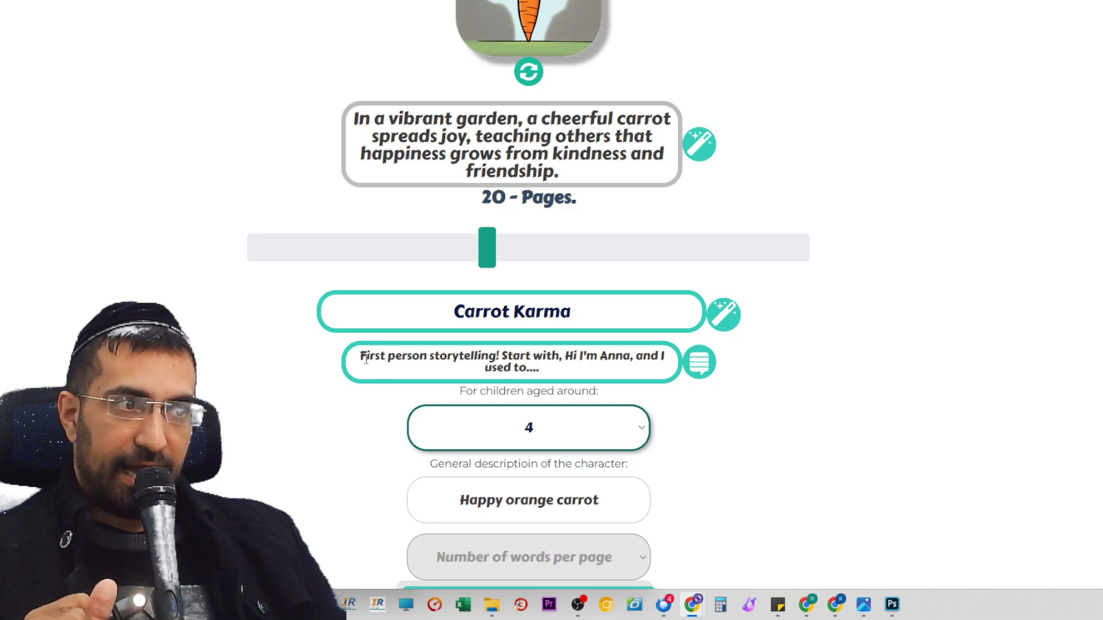
drag(365, 359, 576, 360)
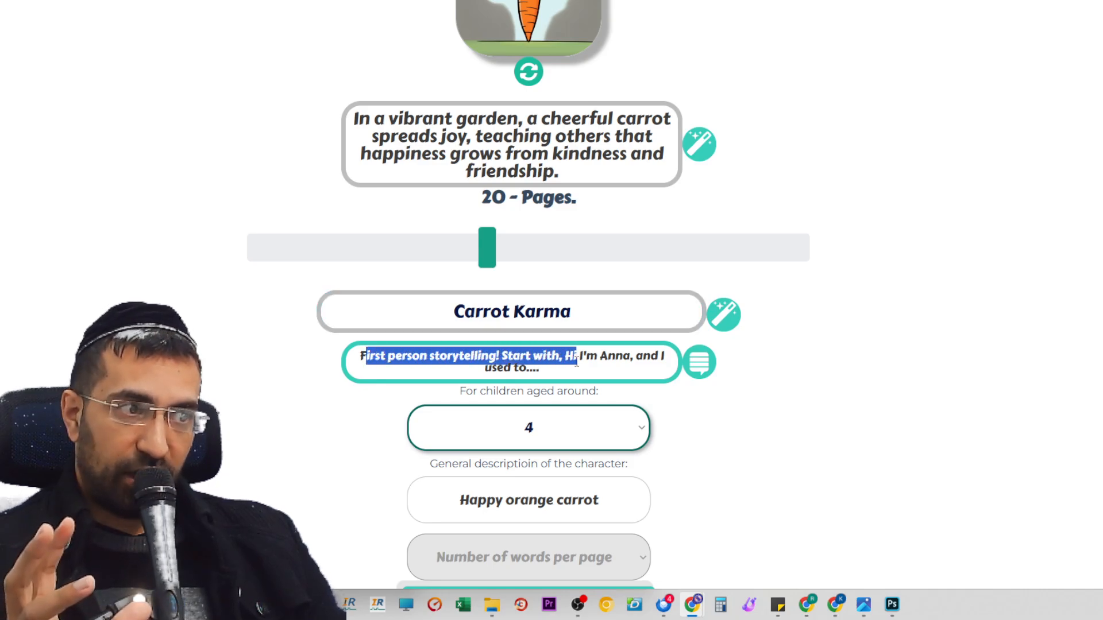
click(577, 360)
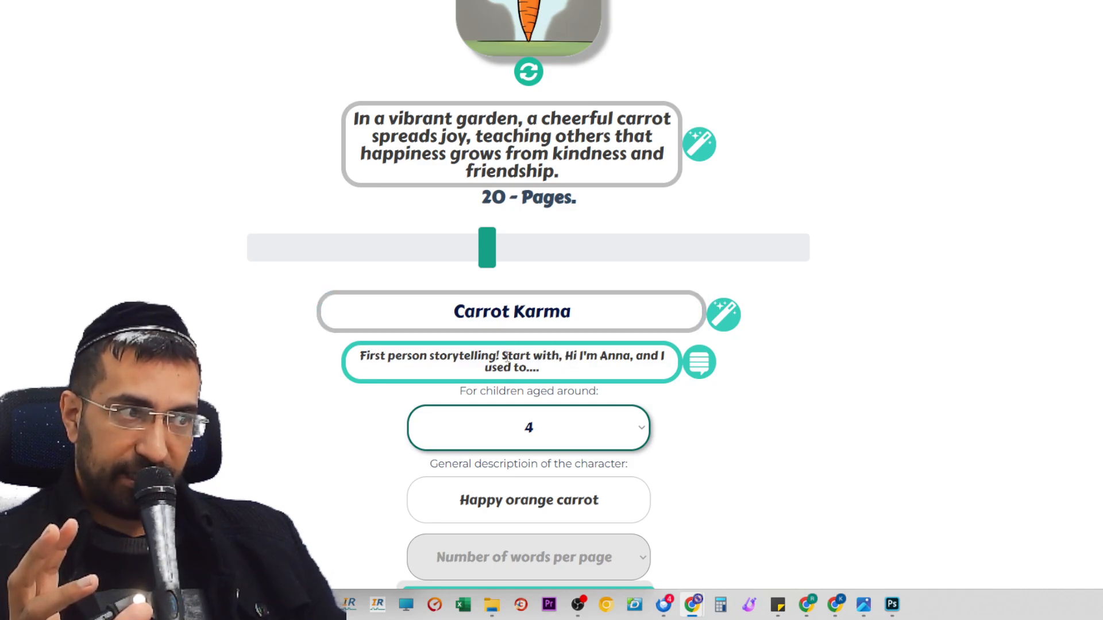
drag(506, 357, 614, 370)
click(613, 371)
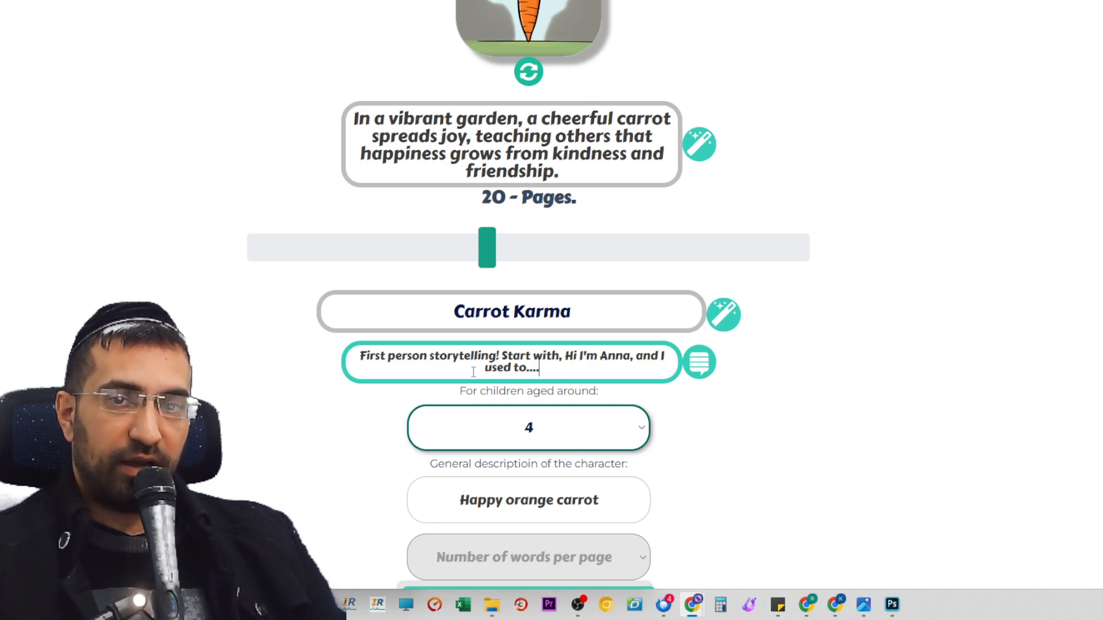
- View the saved text under My writing style and close it without updating
click(698, 376)
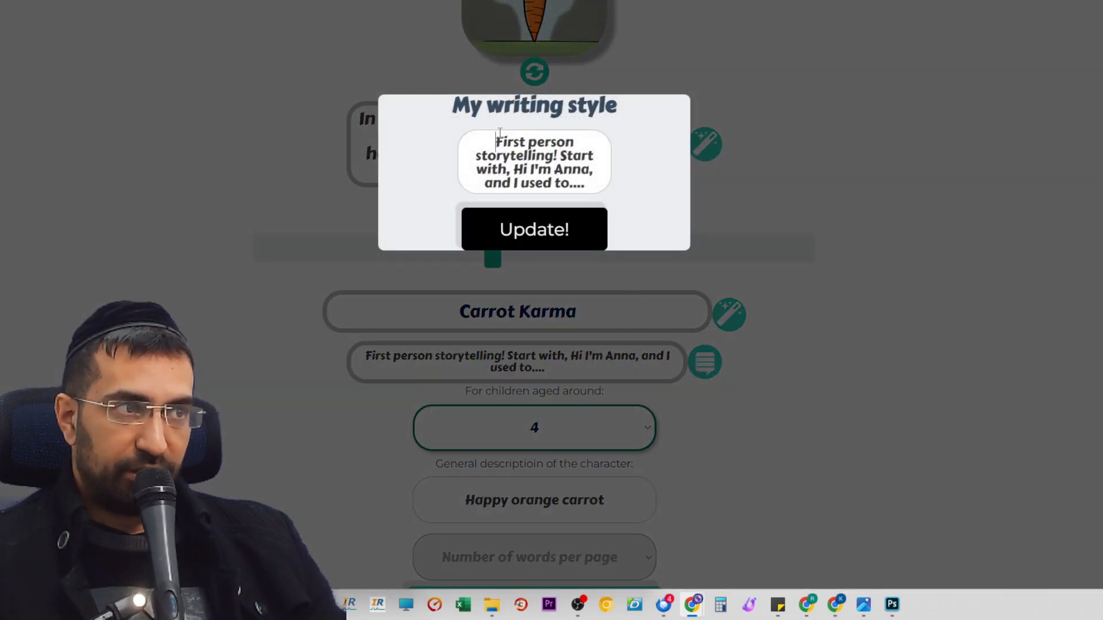
drag(500, 138, 581, 186)
click(582, 186)
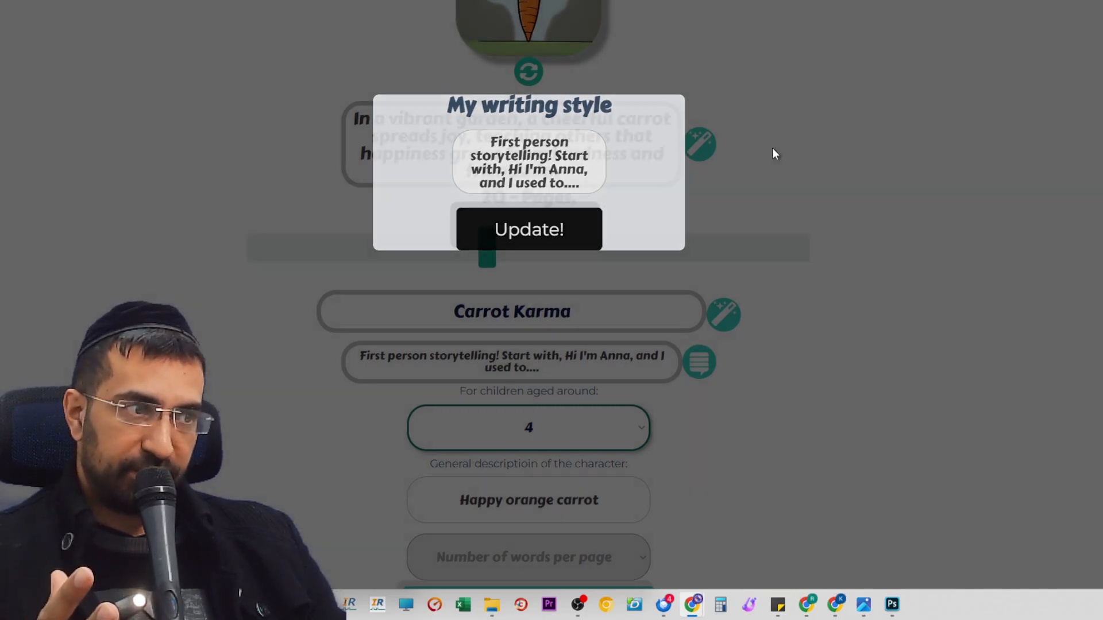
click(772, 147)
- Check the target children's age and the general description of the character
scroll(745, 239, down, 4)
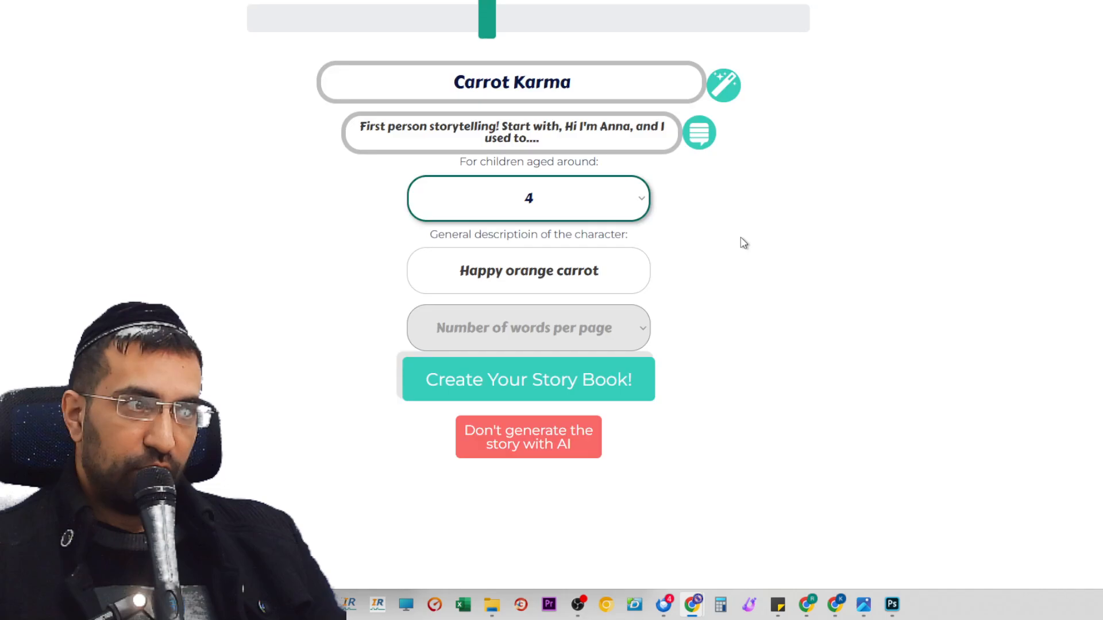
click(510, 206)
click(511, 205)
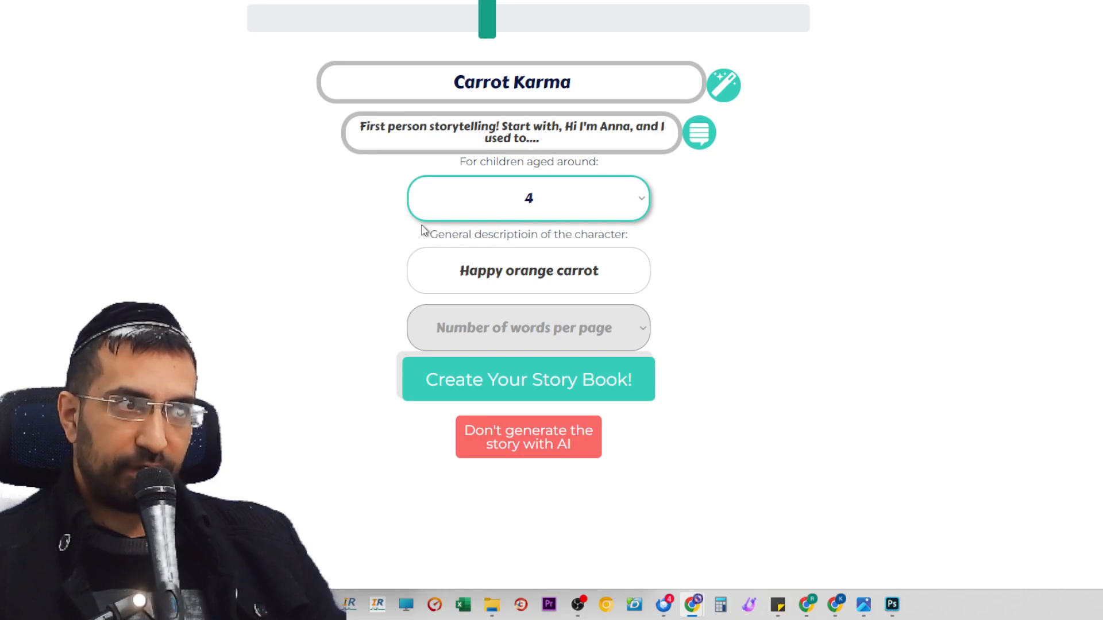
triple_click(523, 235)
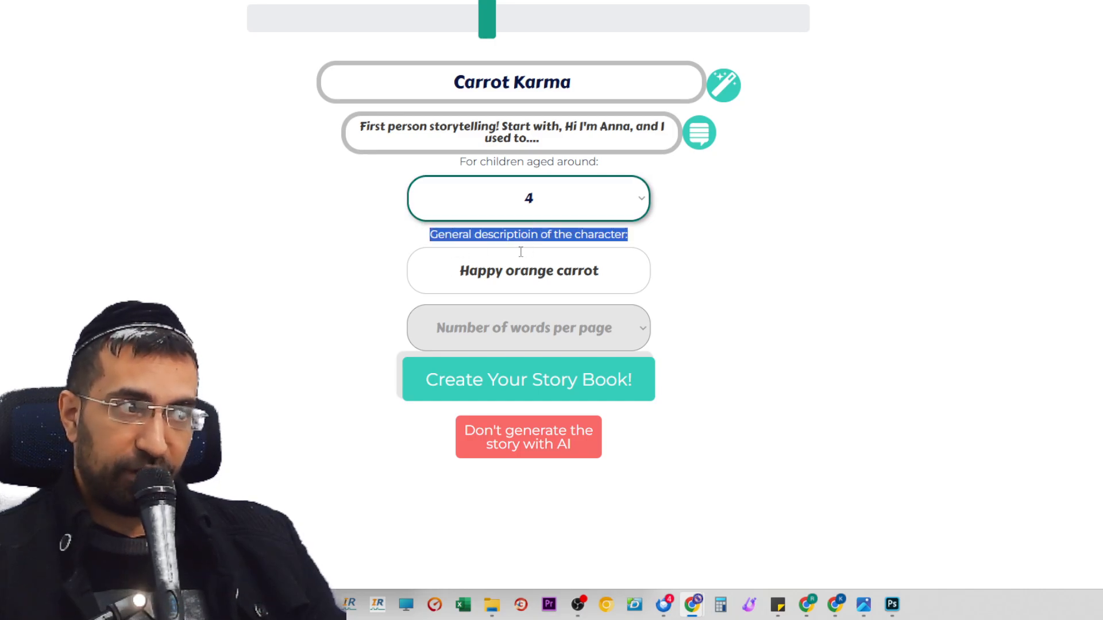
double_click(471, 281)
drag(471, 281, 609, 264)
click(427, 269)
click(619, 254)
- Set the number of words per page to 20, create the story book and look through the proposed page texts
click(568, 330)
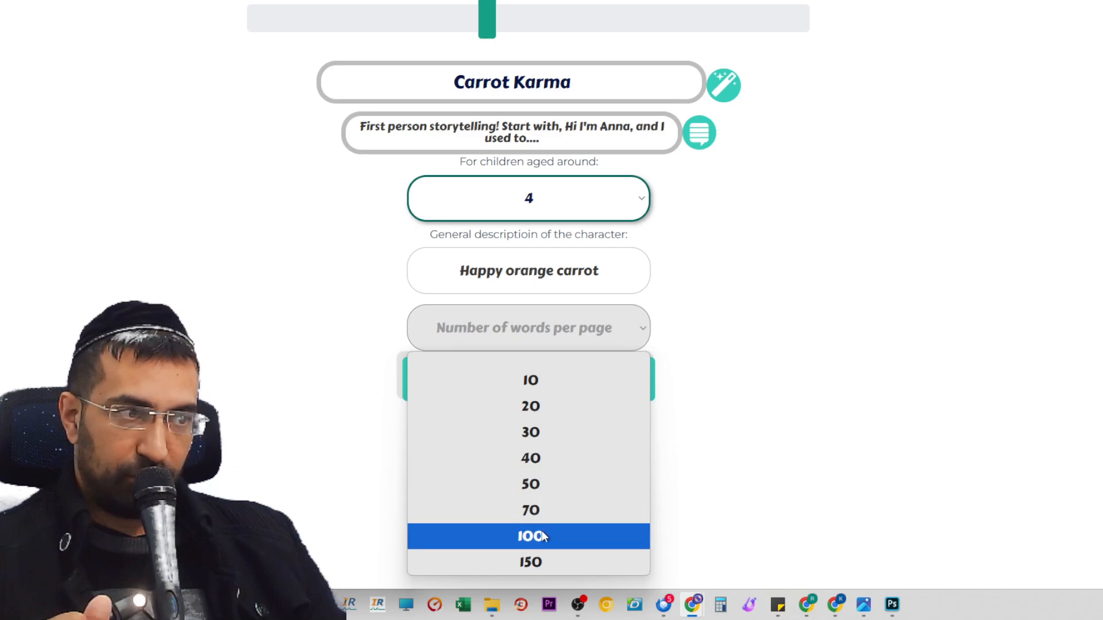
click(554, 410)
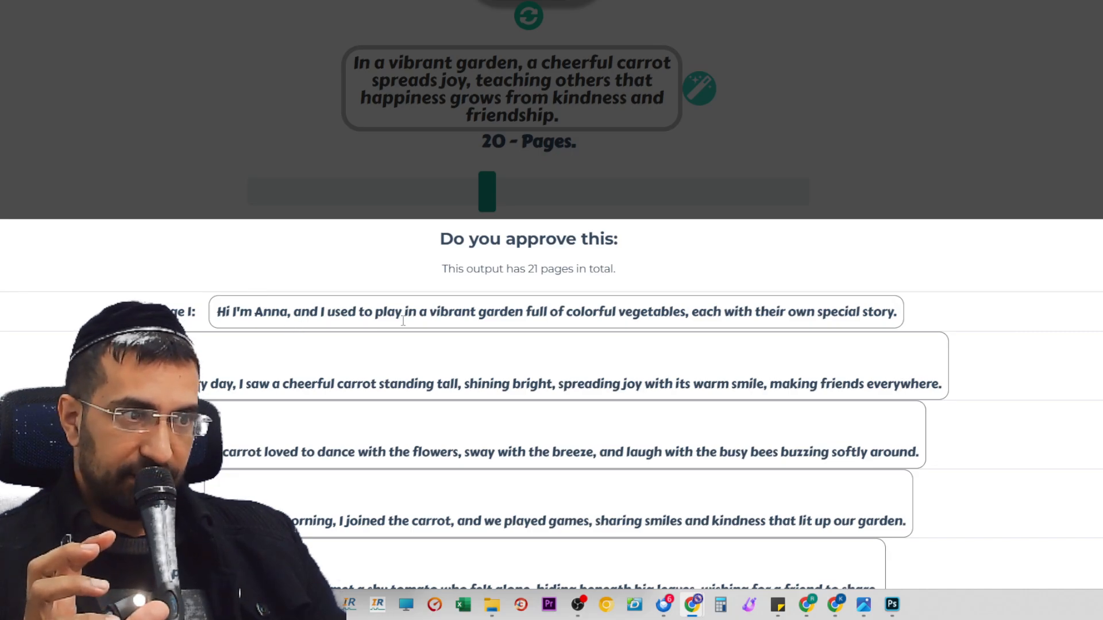
scroll(659, 253, down, 20)
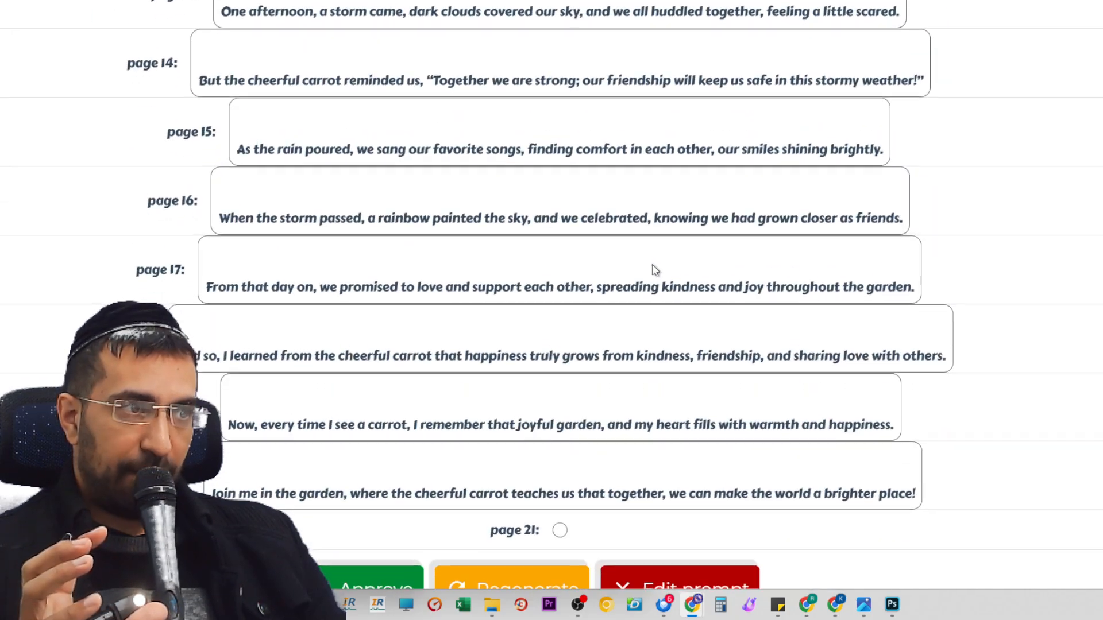
- Regenerate the story text, look through the new version and regenerate it once more
click(495, 562)
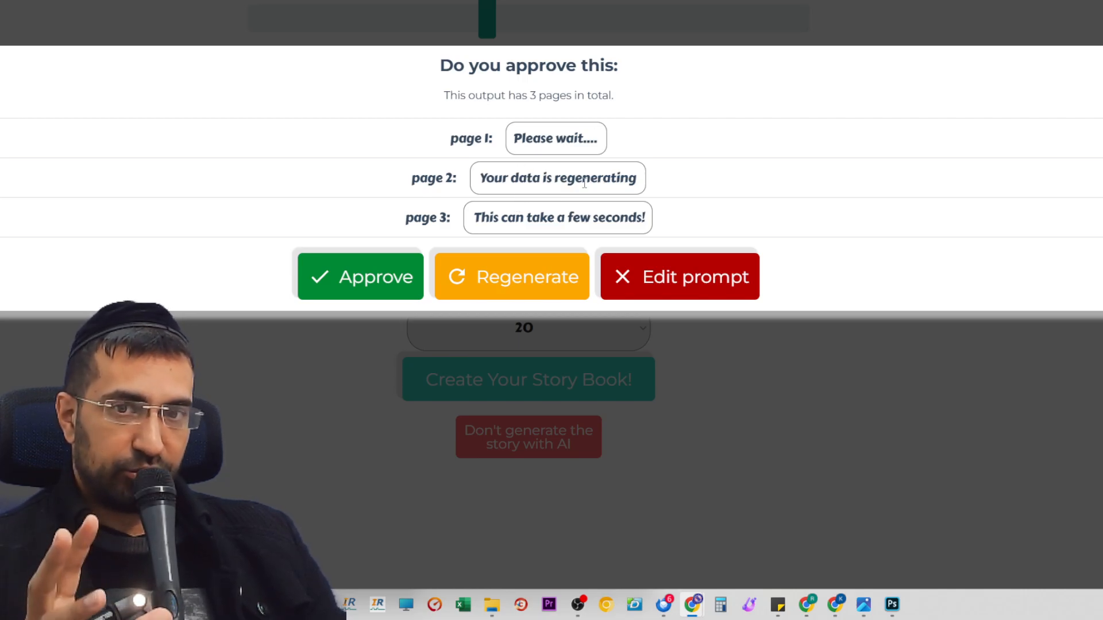
scroll(573, 212, down, 8)
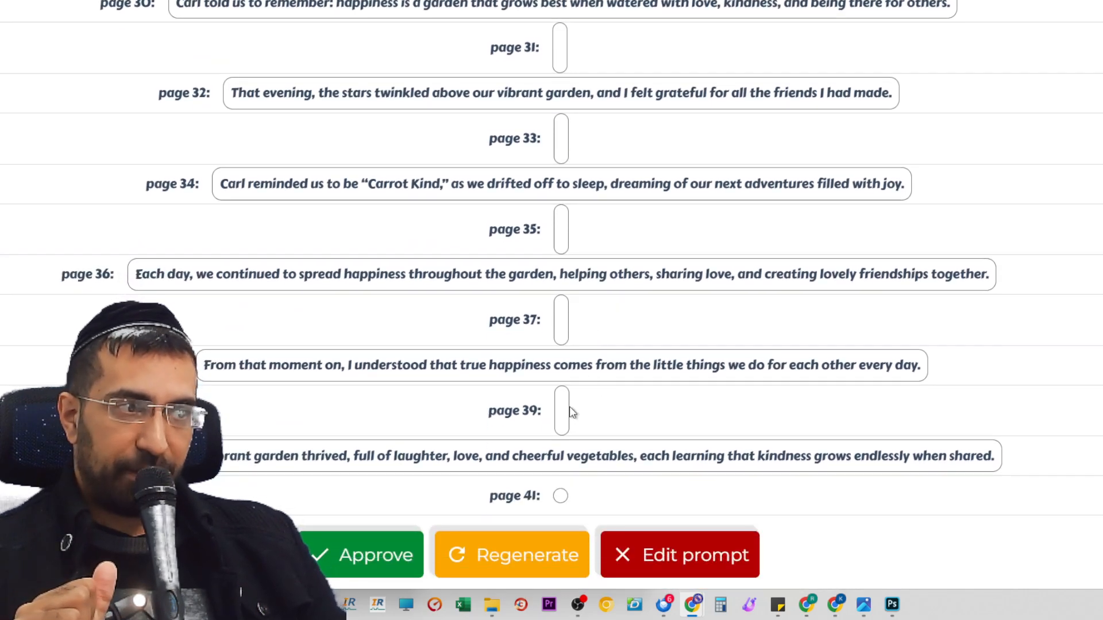
click(505, 555)
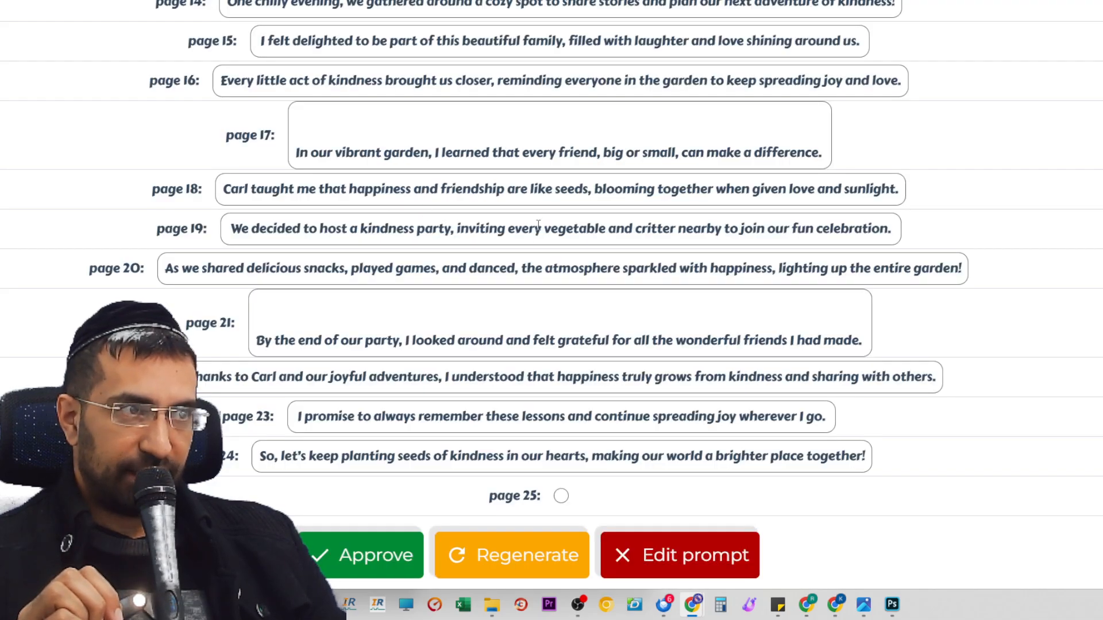
- Read through the regenerated story from the first page to the last and approve it
scroll(529, 267, up, 15)
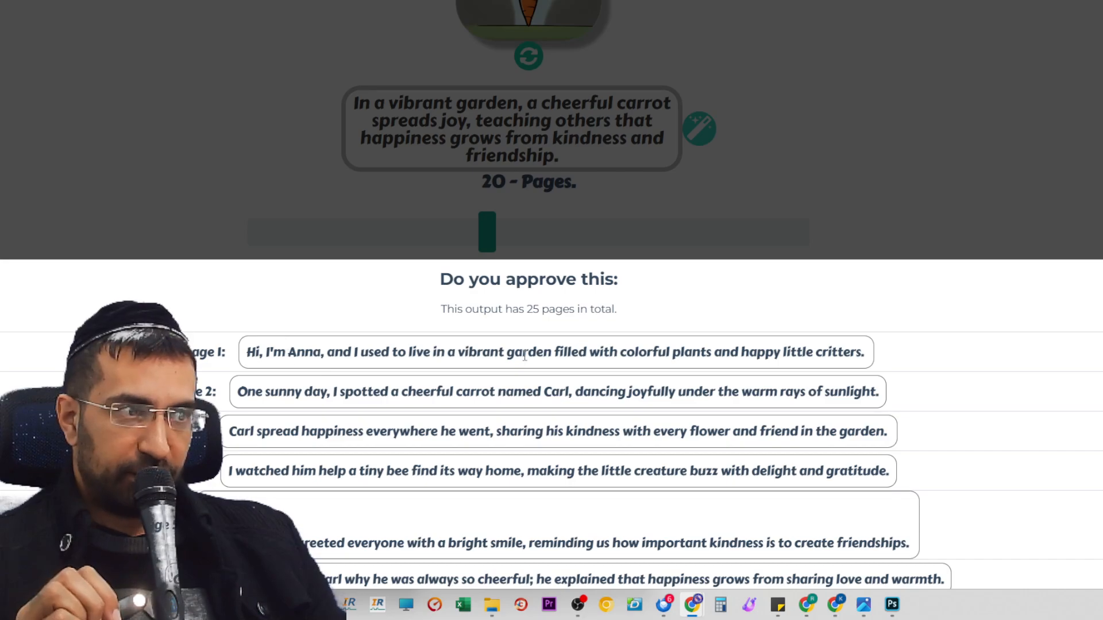
scroll(702, 398, down, 15)
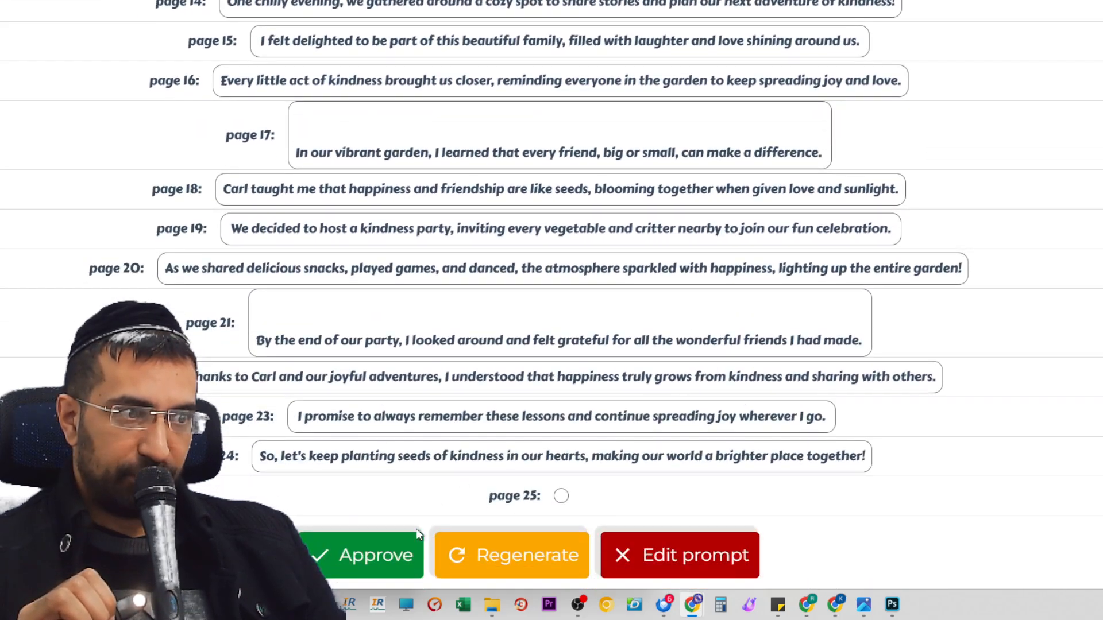
click(379, 555)
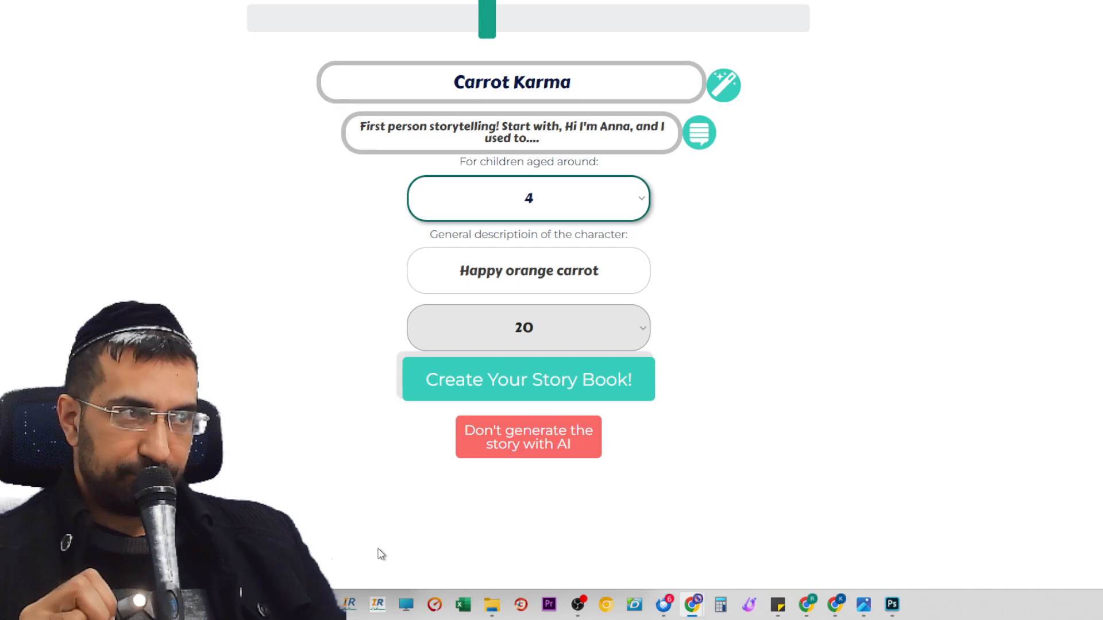
scroll(379, 551, up, 8)
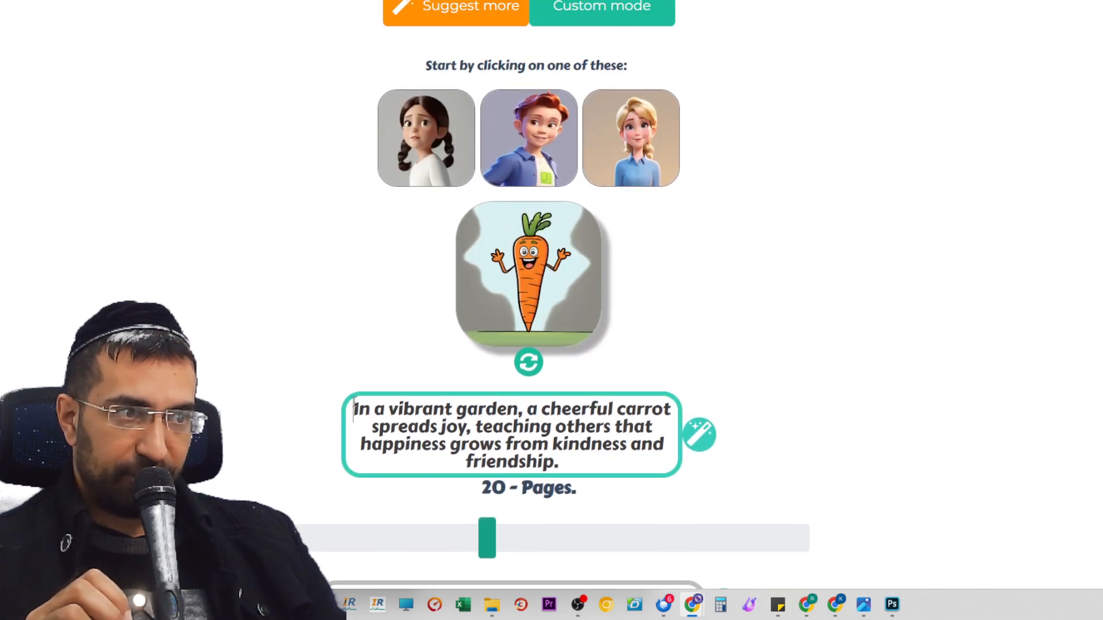
drag(354, 411, 555, 430)
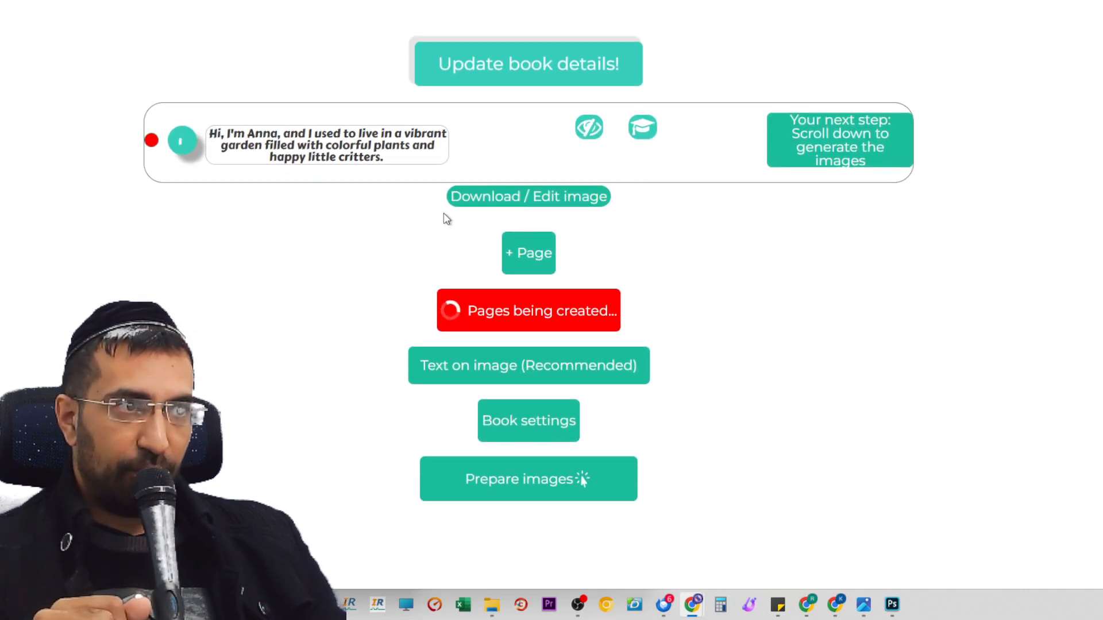
- Follow the book pages as they are created and delete the empty page 25
scroll(352, 255, down, 2)
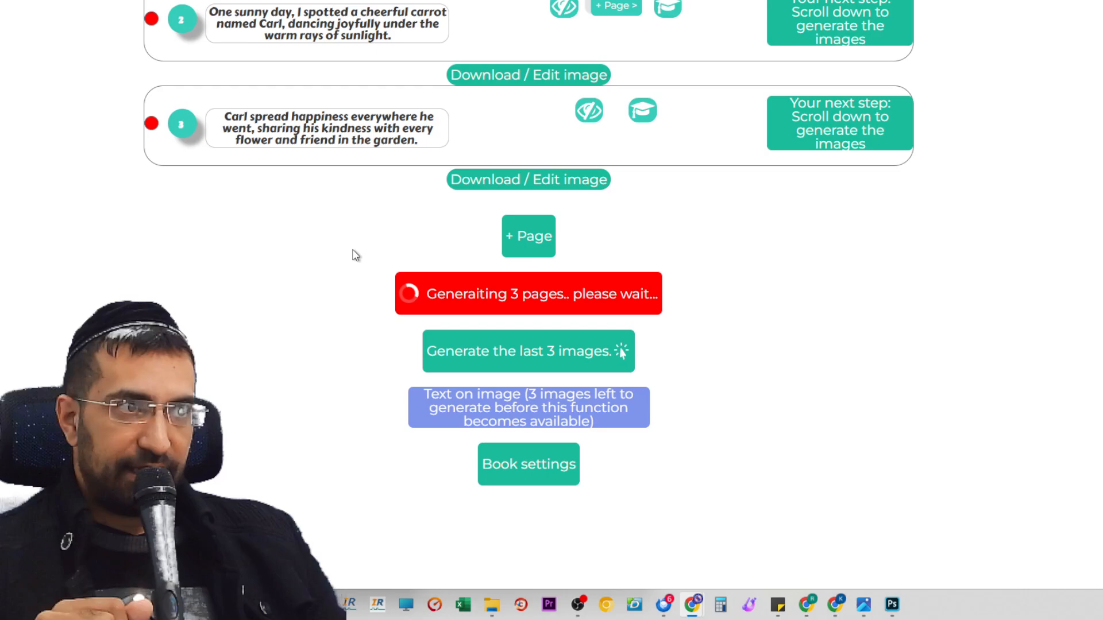
scroll(397, 317, down, 4)
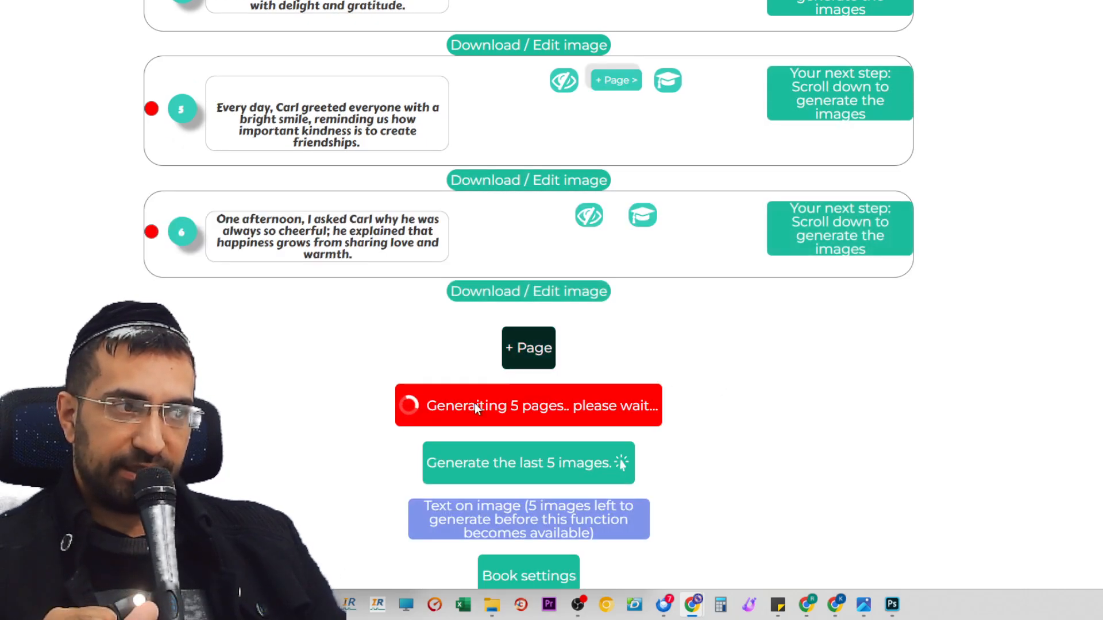
scroll(285, 428, down, 4)
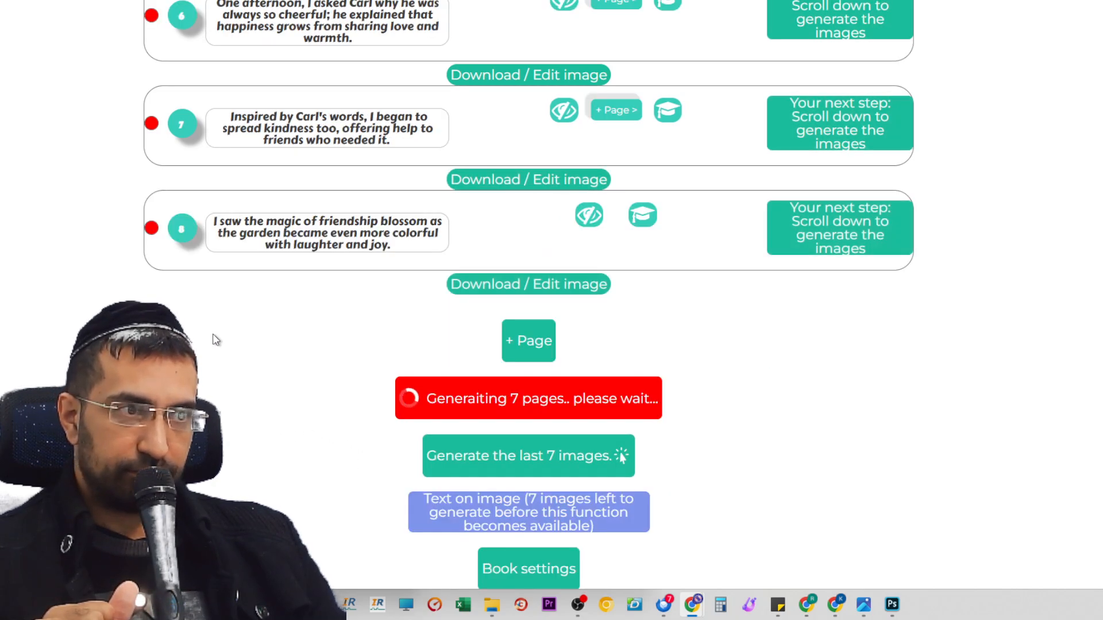
scroll(214, 339, down, 4)
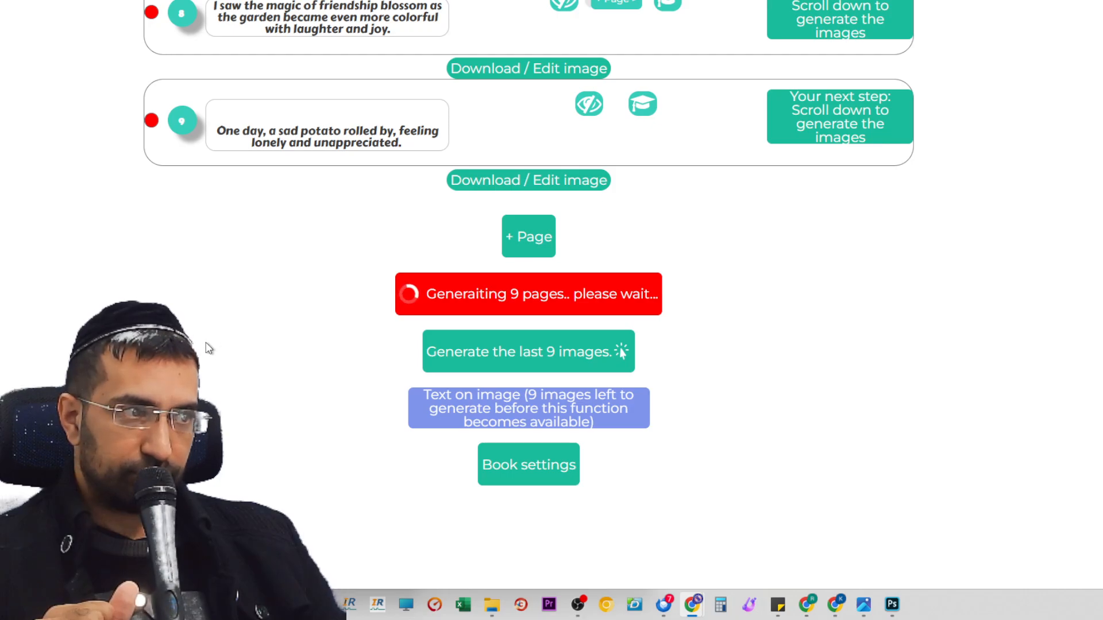
scroll(207, 343, down, 5)
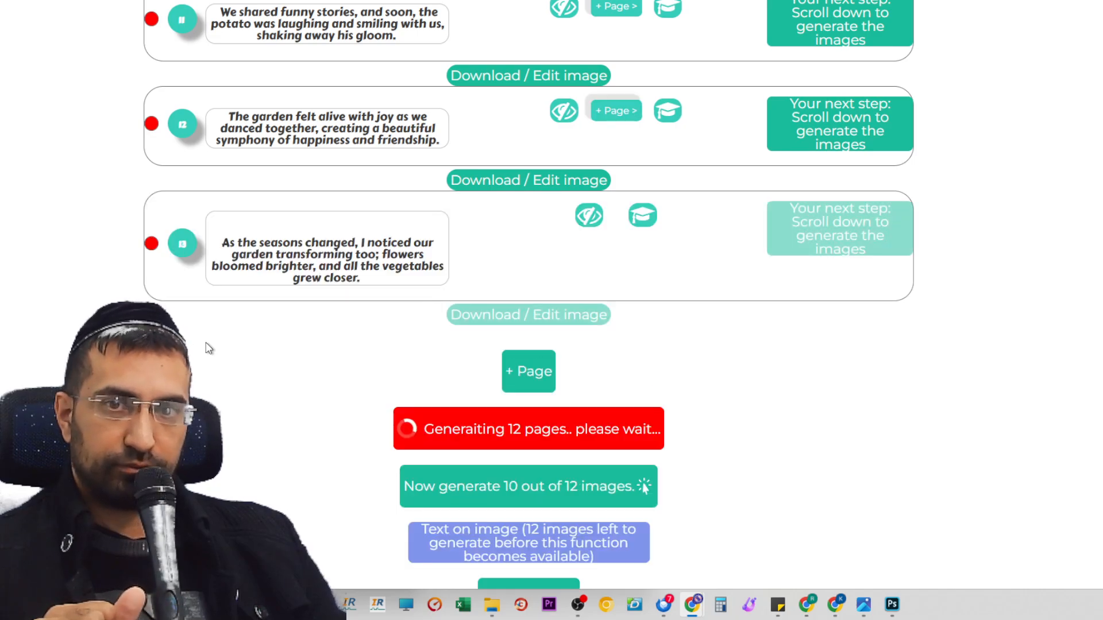
scroll(206, 349, down, 4)
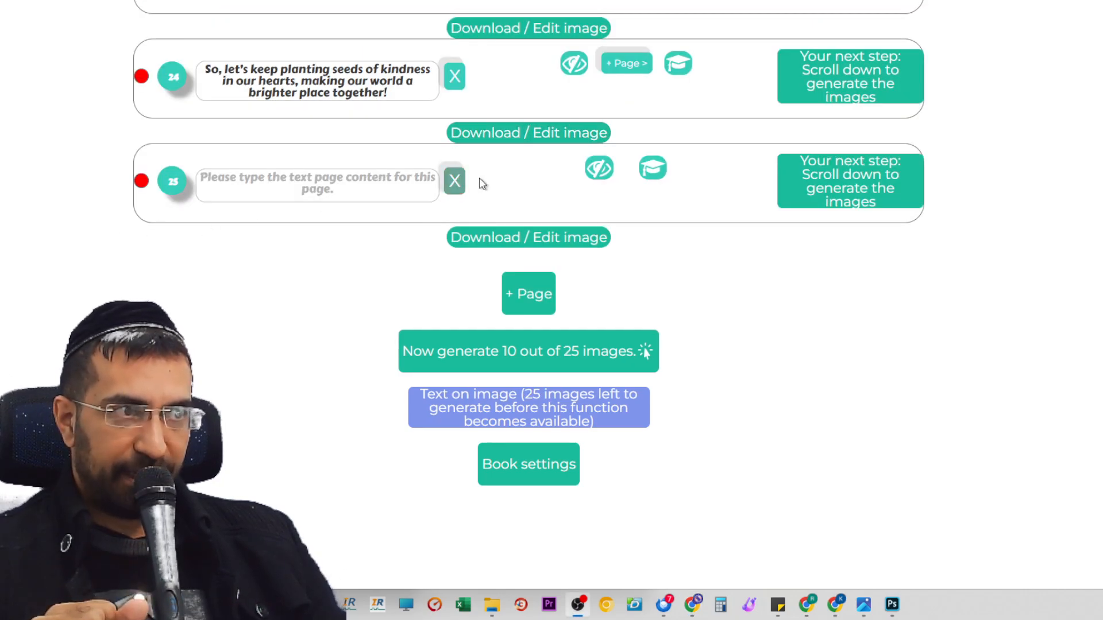
click(457, 186)
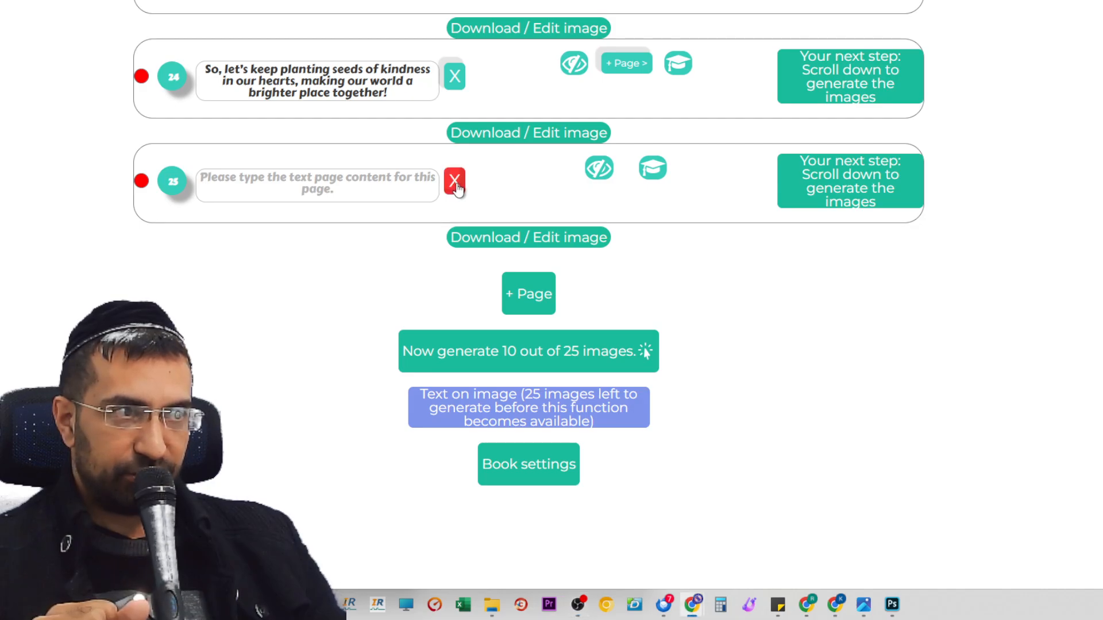